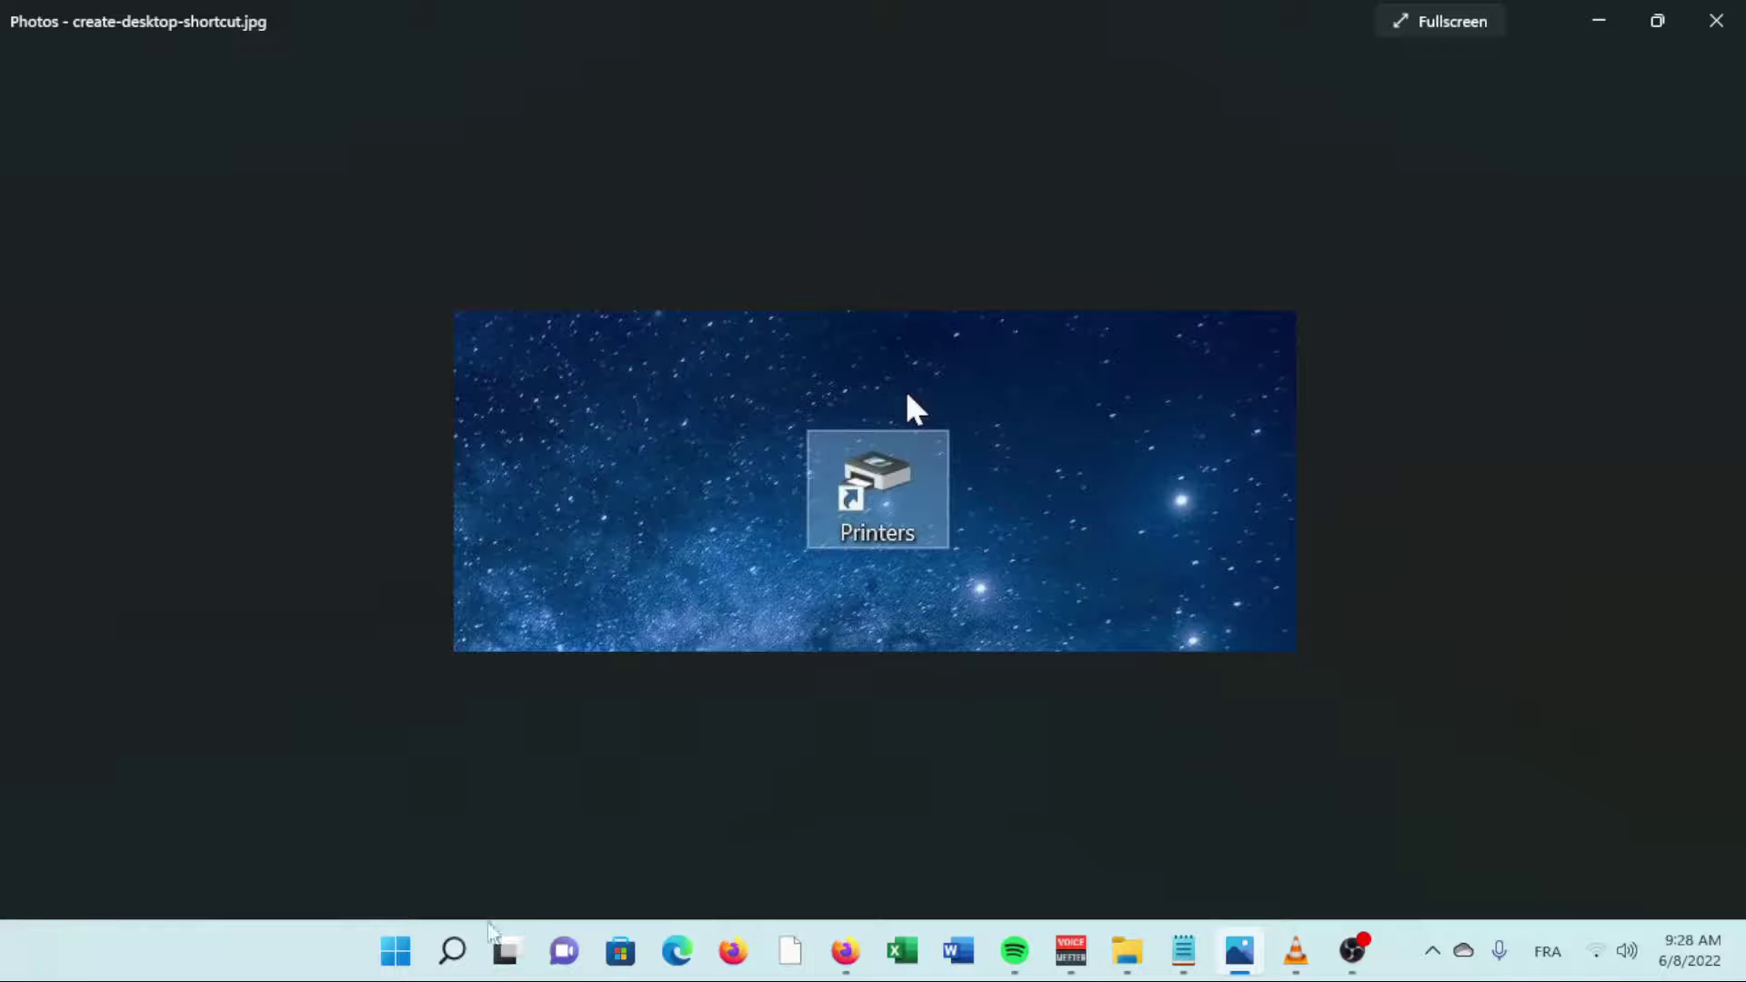
Open the Start menu from the taskbar while Photos shows the Printers shortcut picture.
{"action": "left_click", "coordinate": [394, 955]}
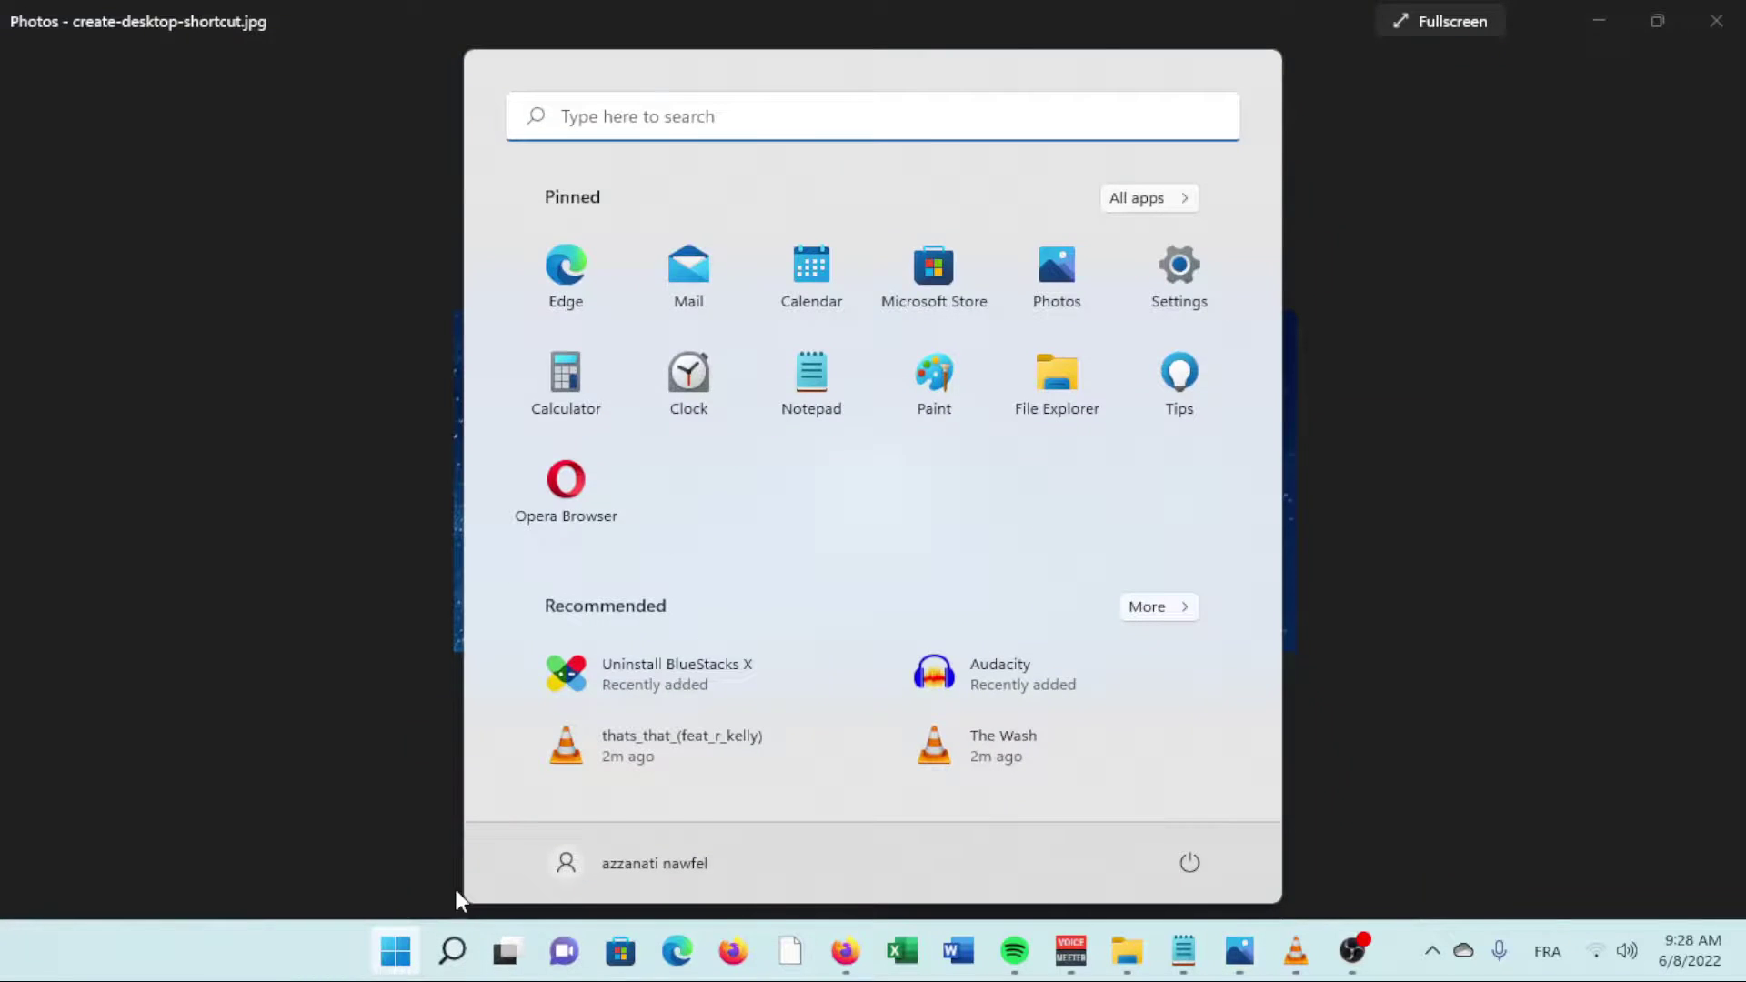
Search the Start menu for 'control panel' and launch the best match.
{"action": "left_click", "coordinate": [693, 137]}
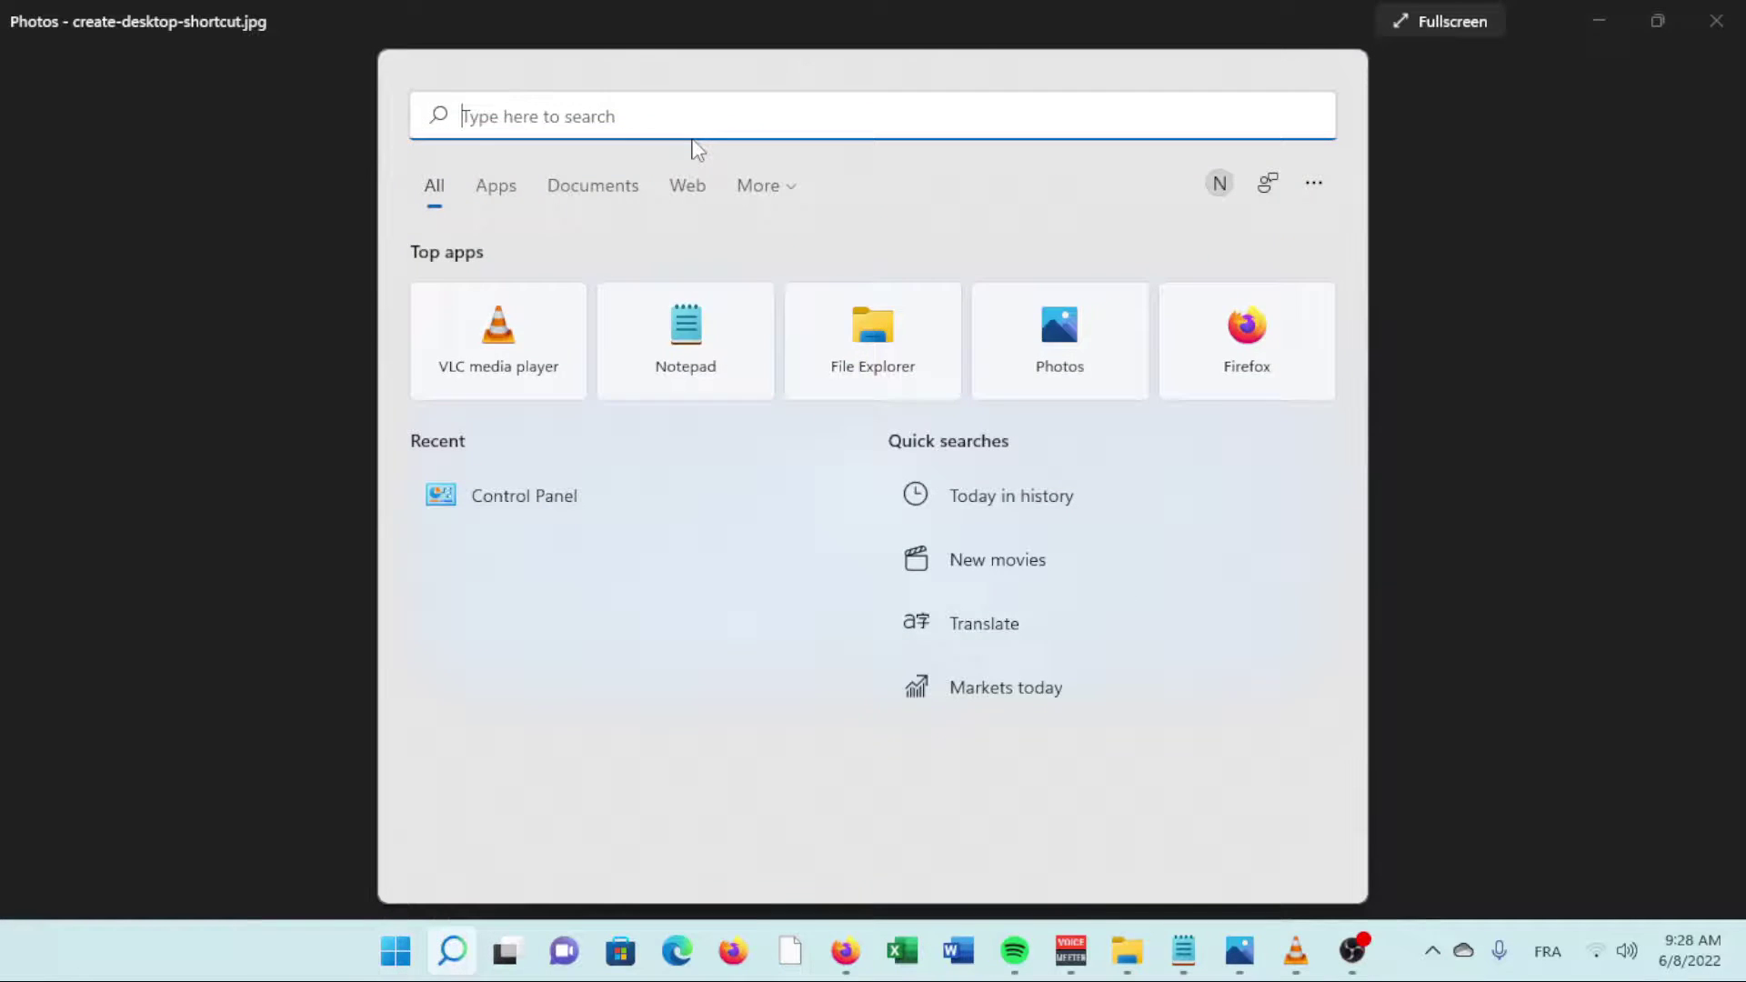
{"action": "type", "text": "v"}
{"action": "key", "text": "BackSpace"}
{"action": "type", "text": "c"}
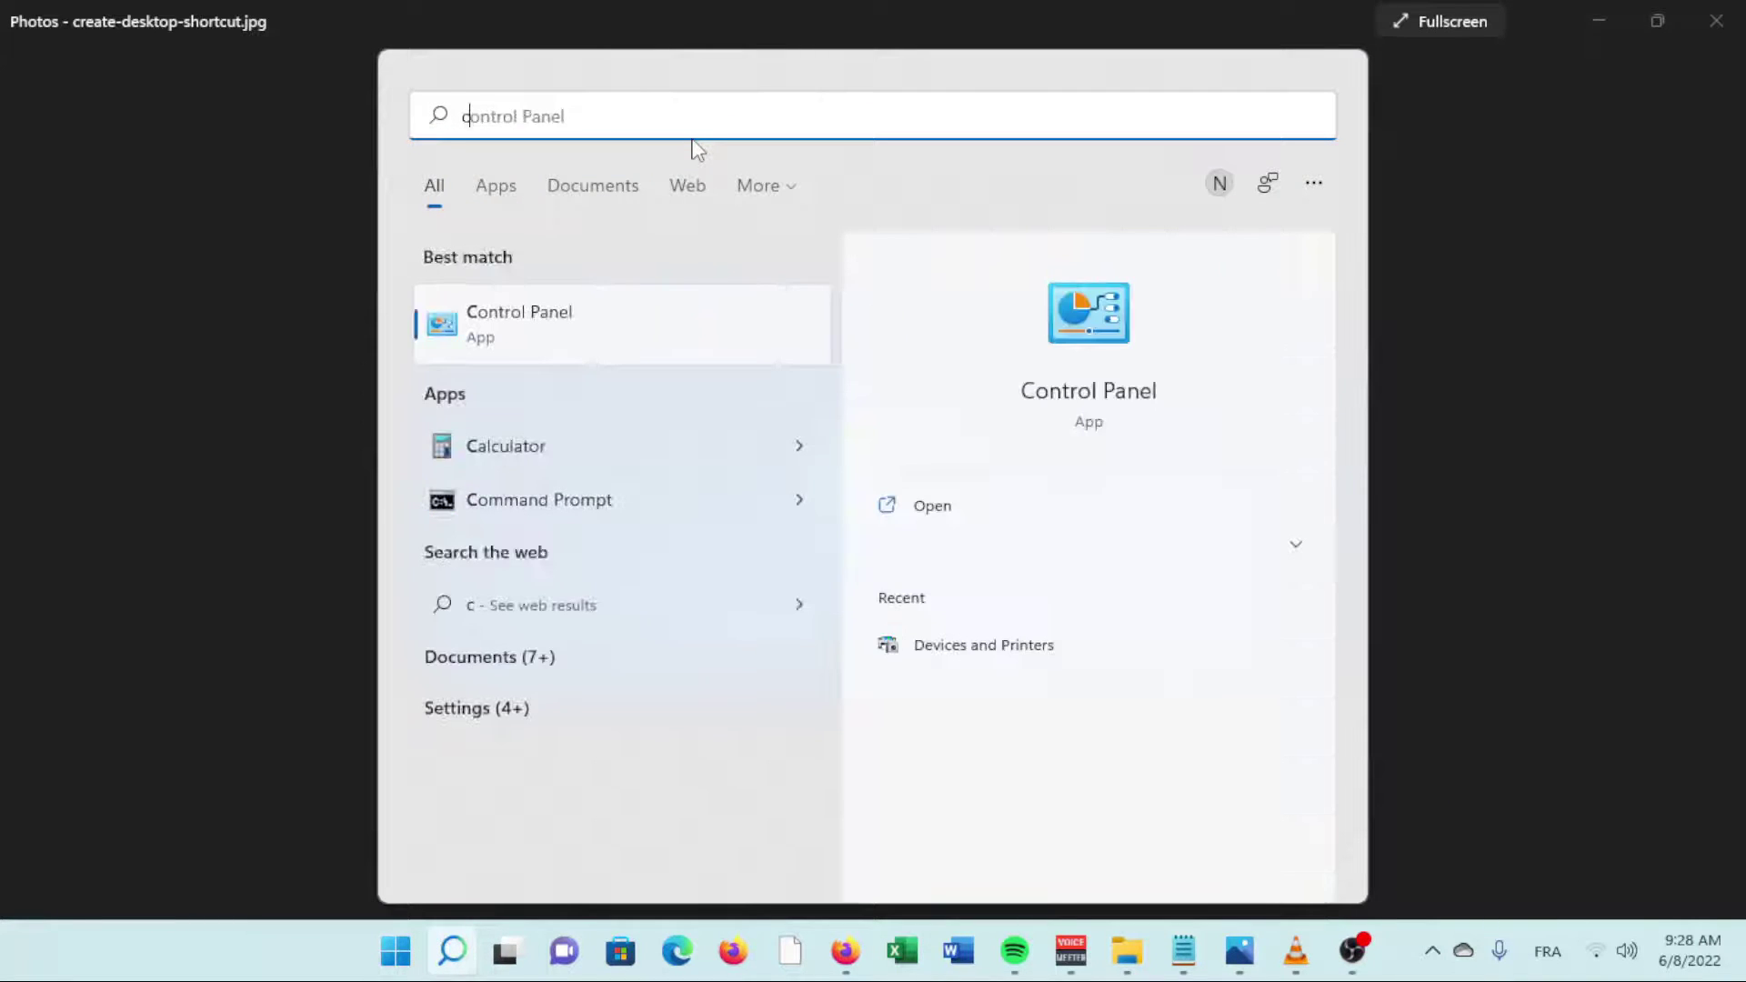
{"action": "type", "text": "on"}
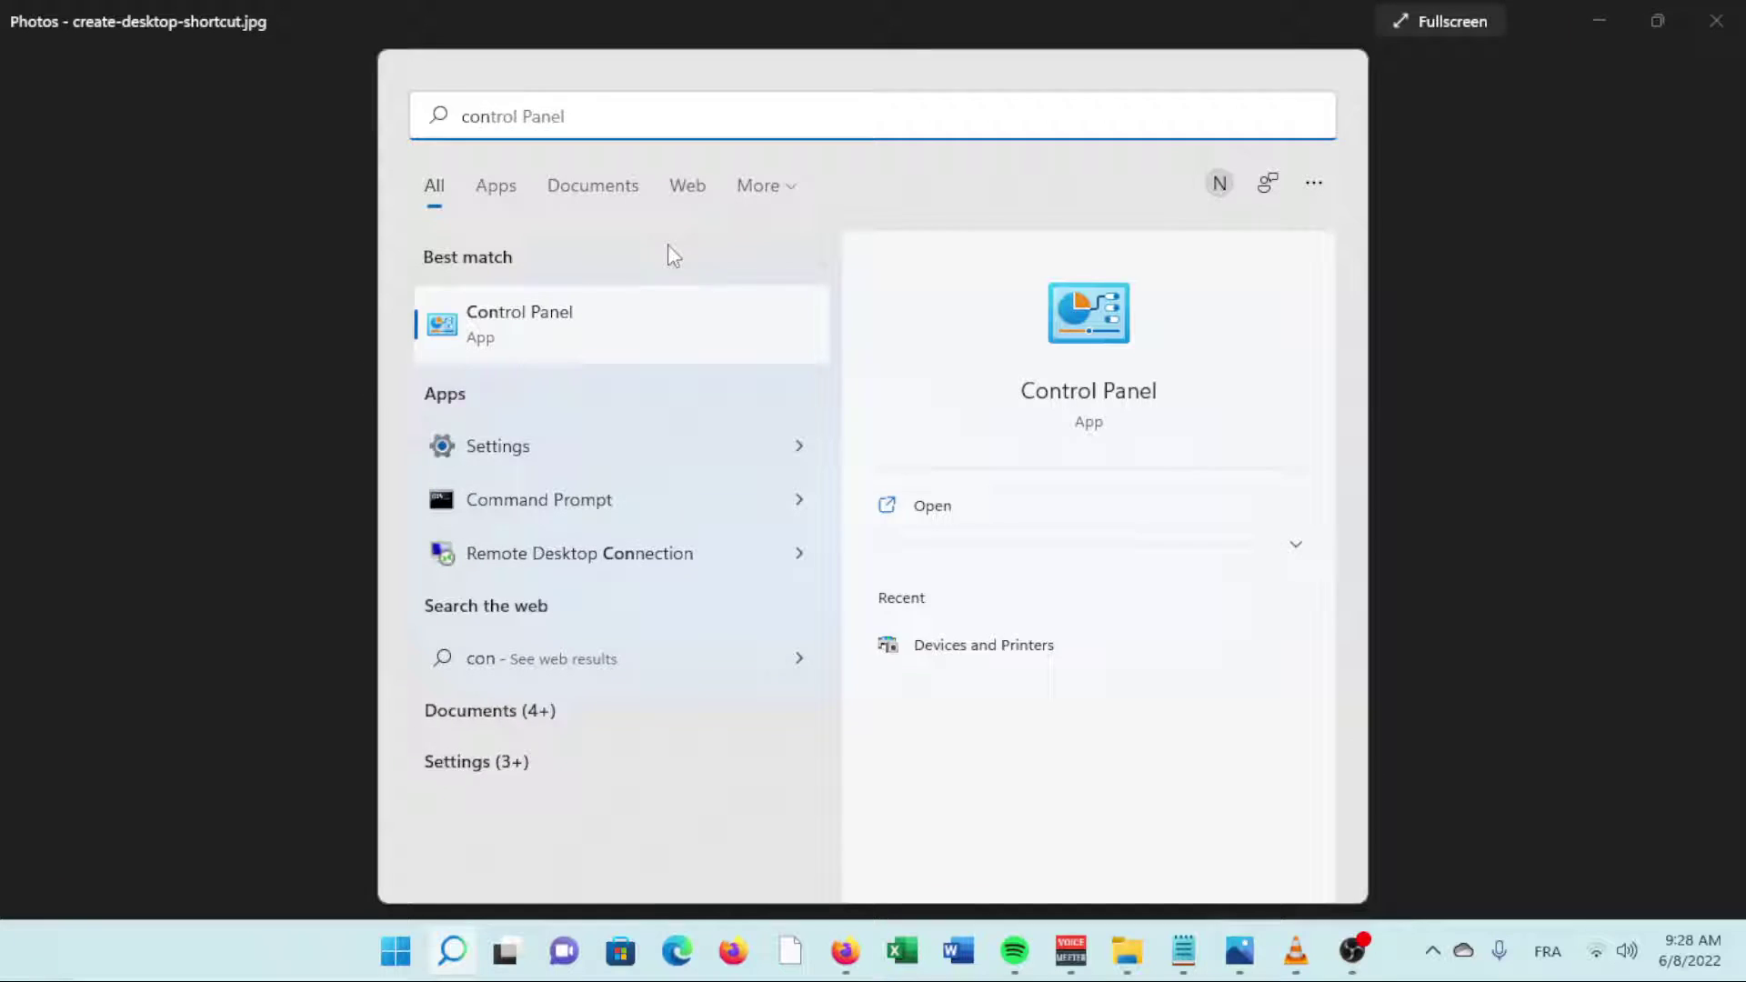
{"action": "key", "text": "Return"}
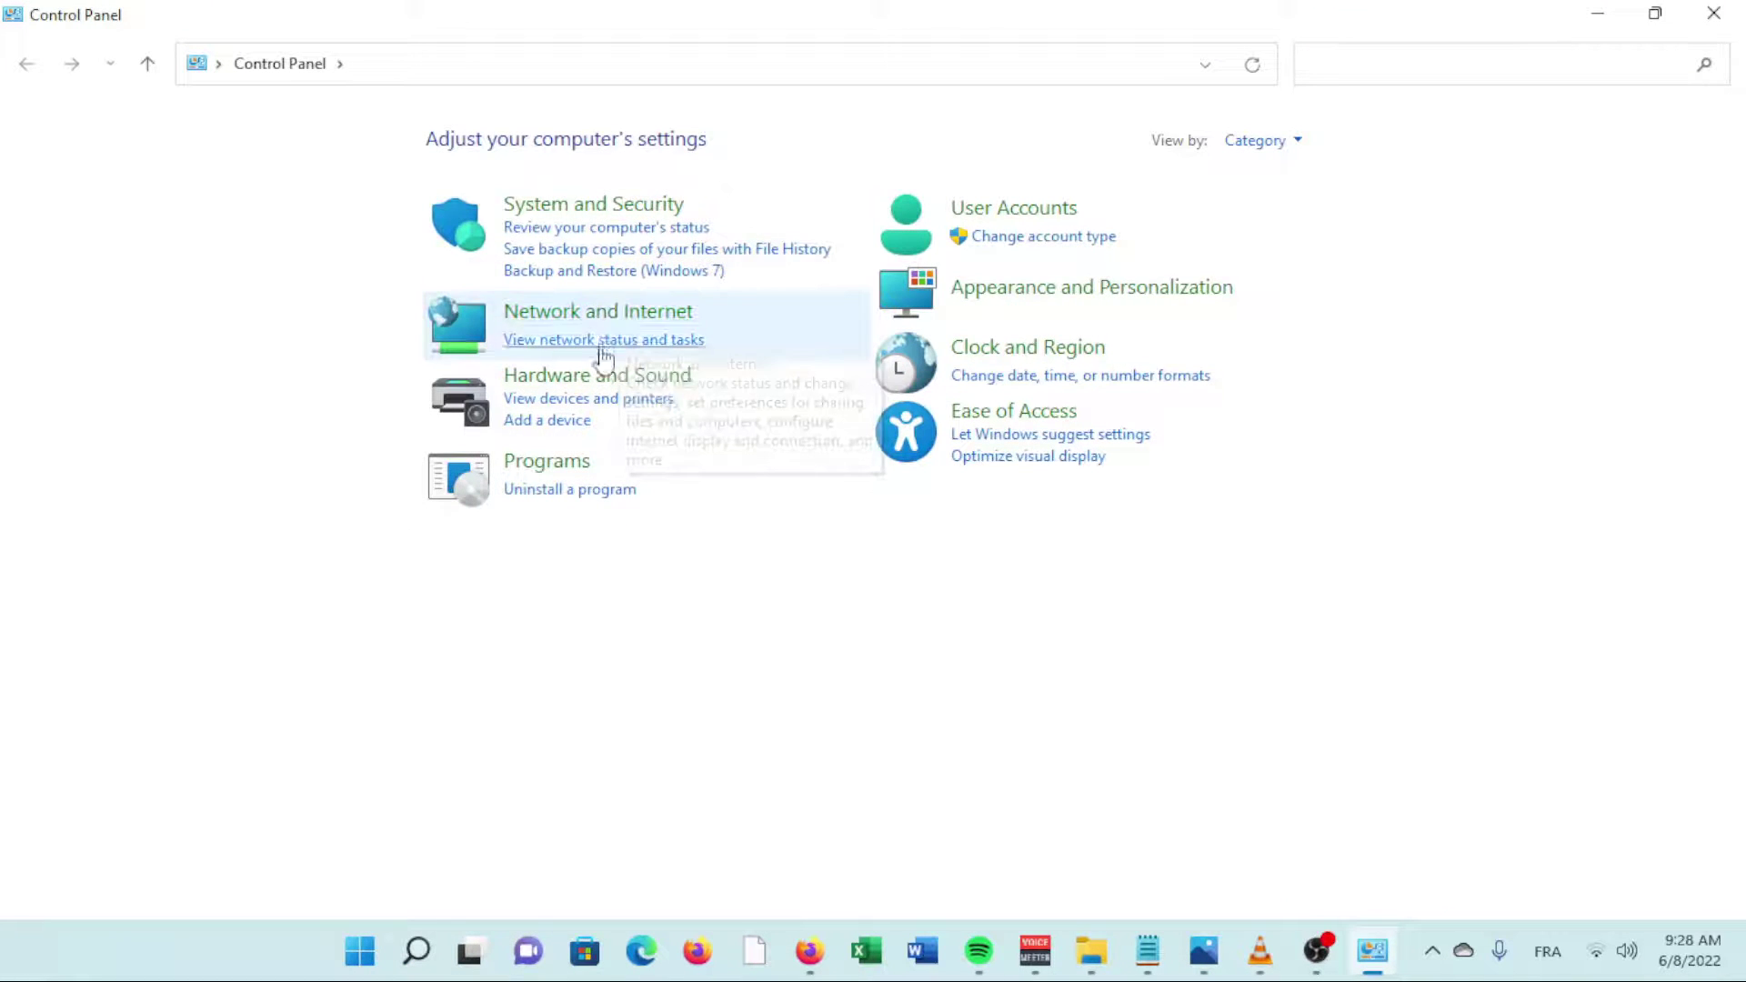
Create a Lexmark Pro700 Series shortcut via Hardware and Sound > Devices and Printers, then minimize windows.
{"action": "left_click", "coordinate": [606, 379]}
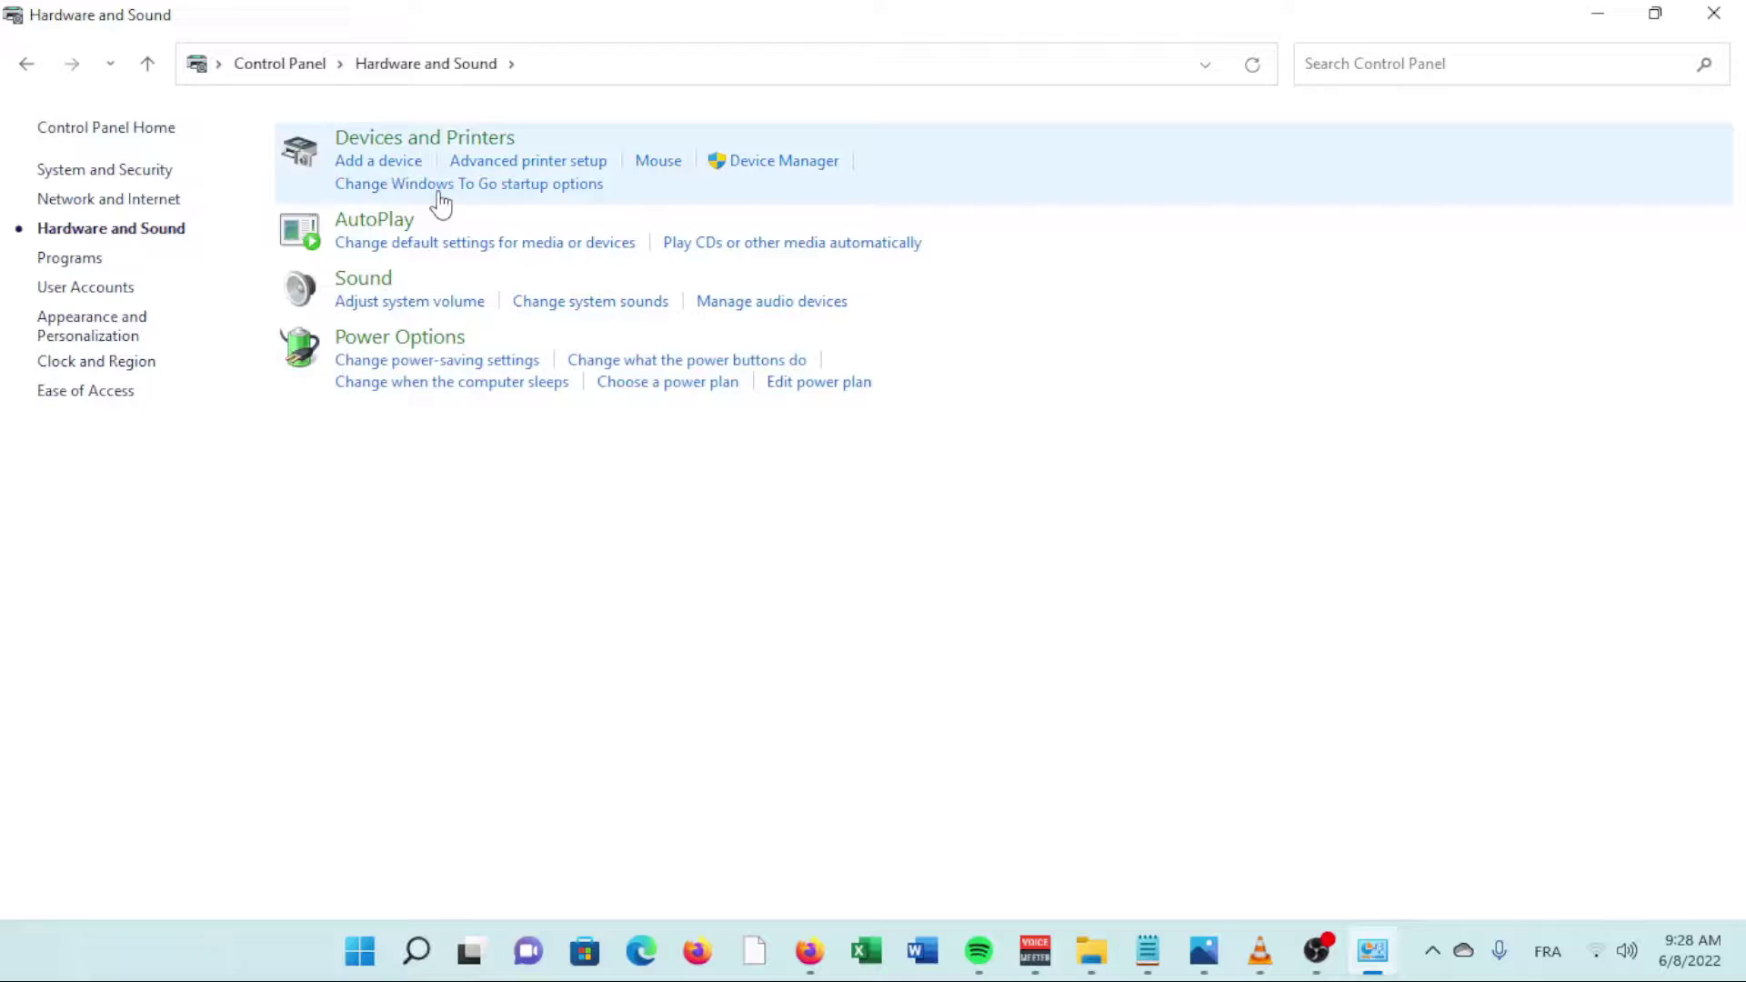
{"action": "left_click", "coordinate": [402, 150]}
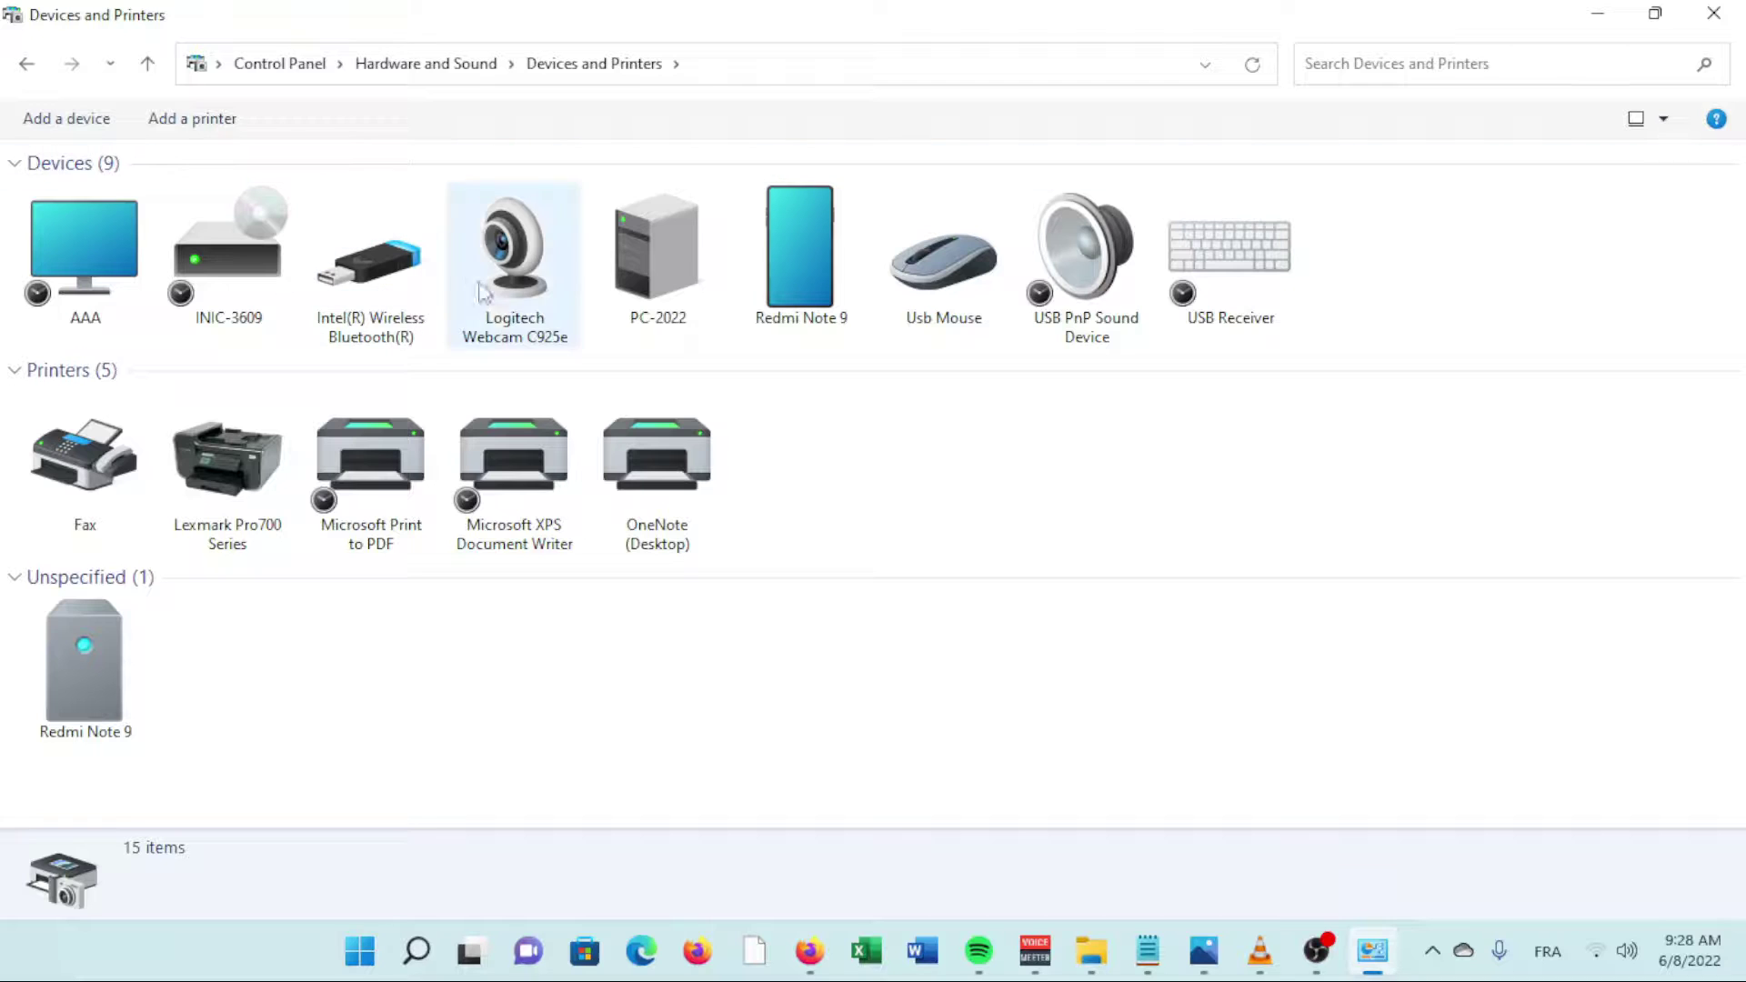
{"action": "mouse_move", "coordinate": [226, 471]}
{"action": "right_click", "coordinate": [208, 514]}
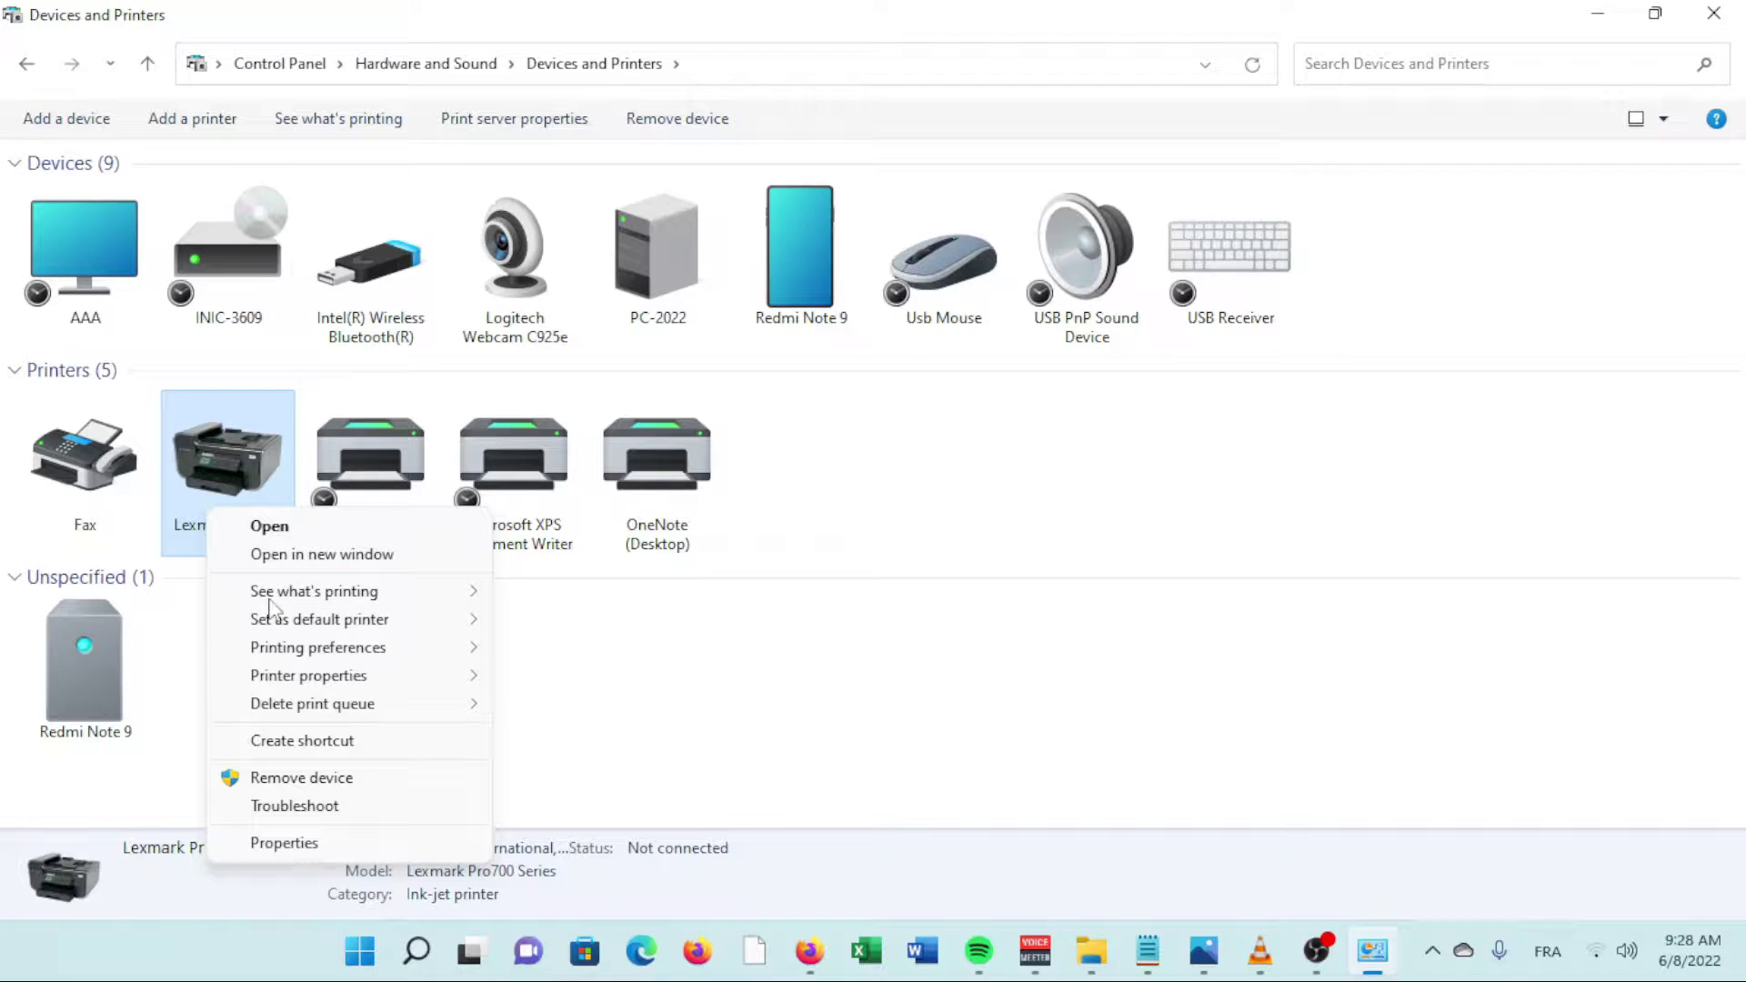
{"action": "left_click", "coordinate": [303, 741]}
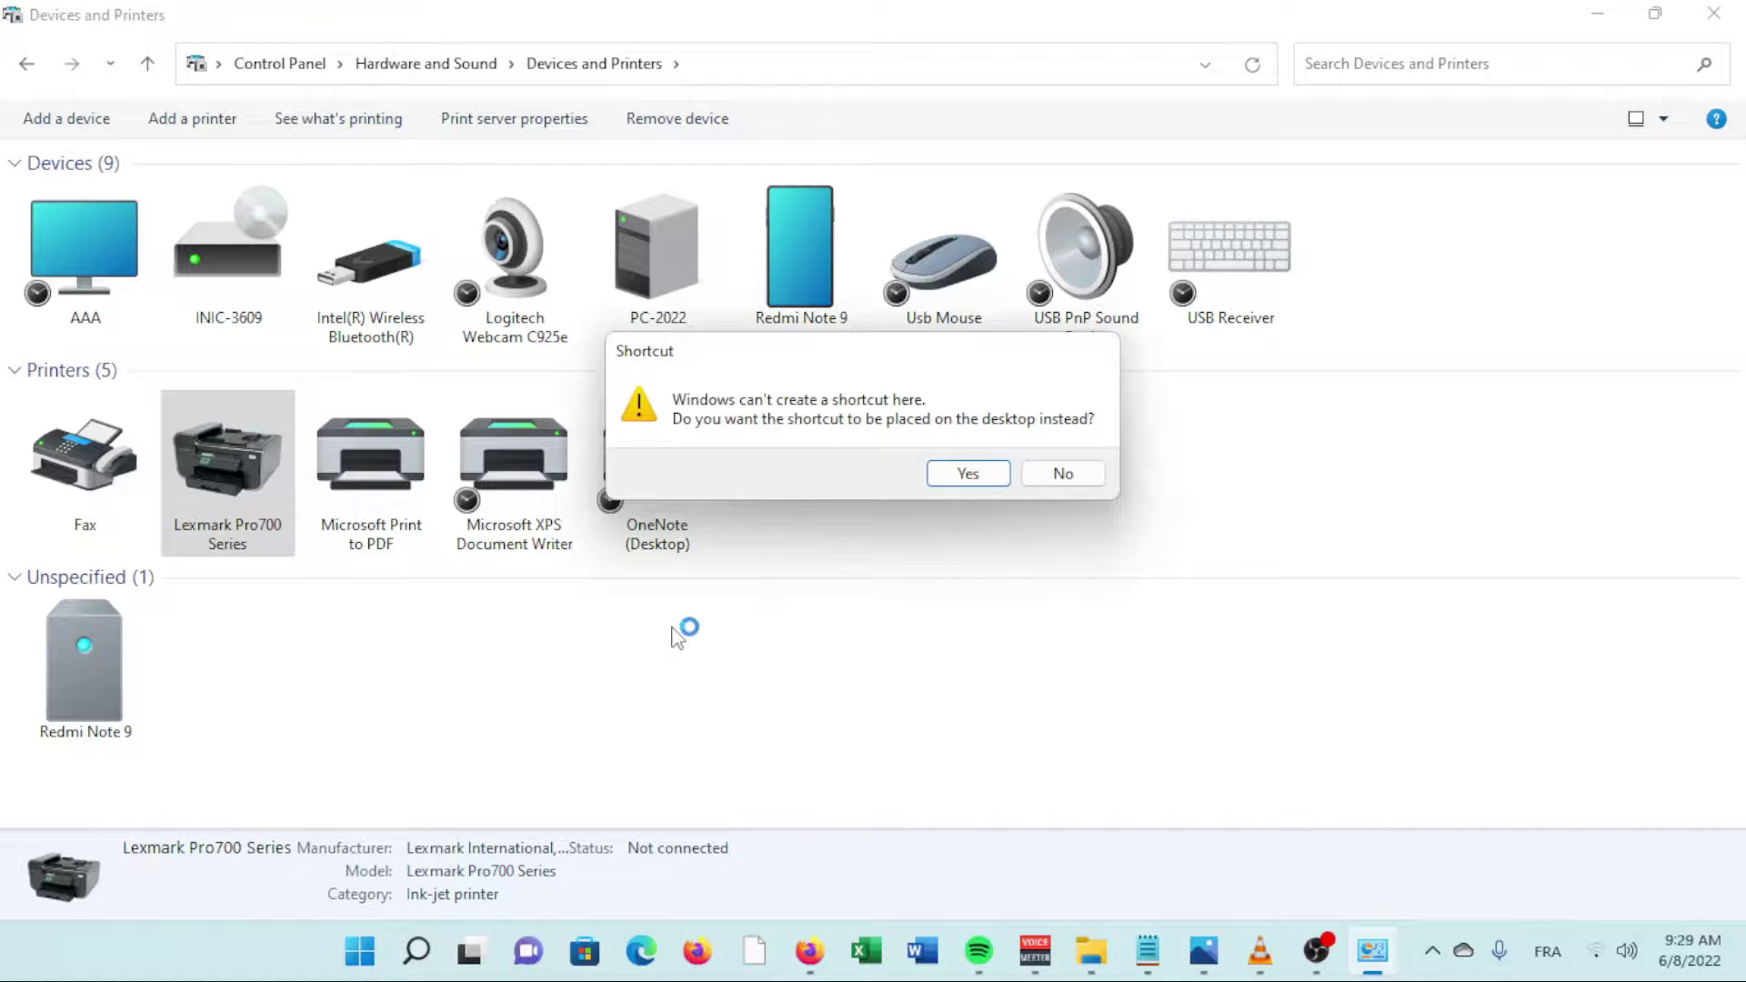
{"action": "left_click", "coordinate": [936, 488]}
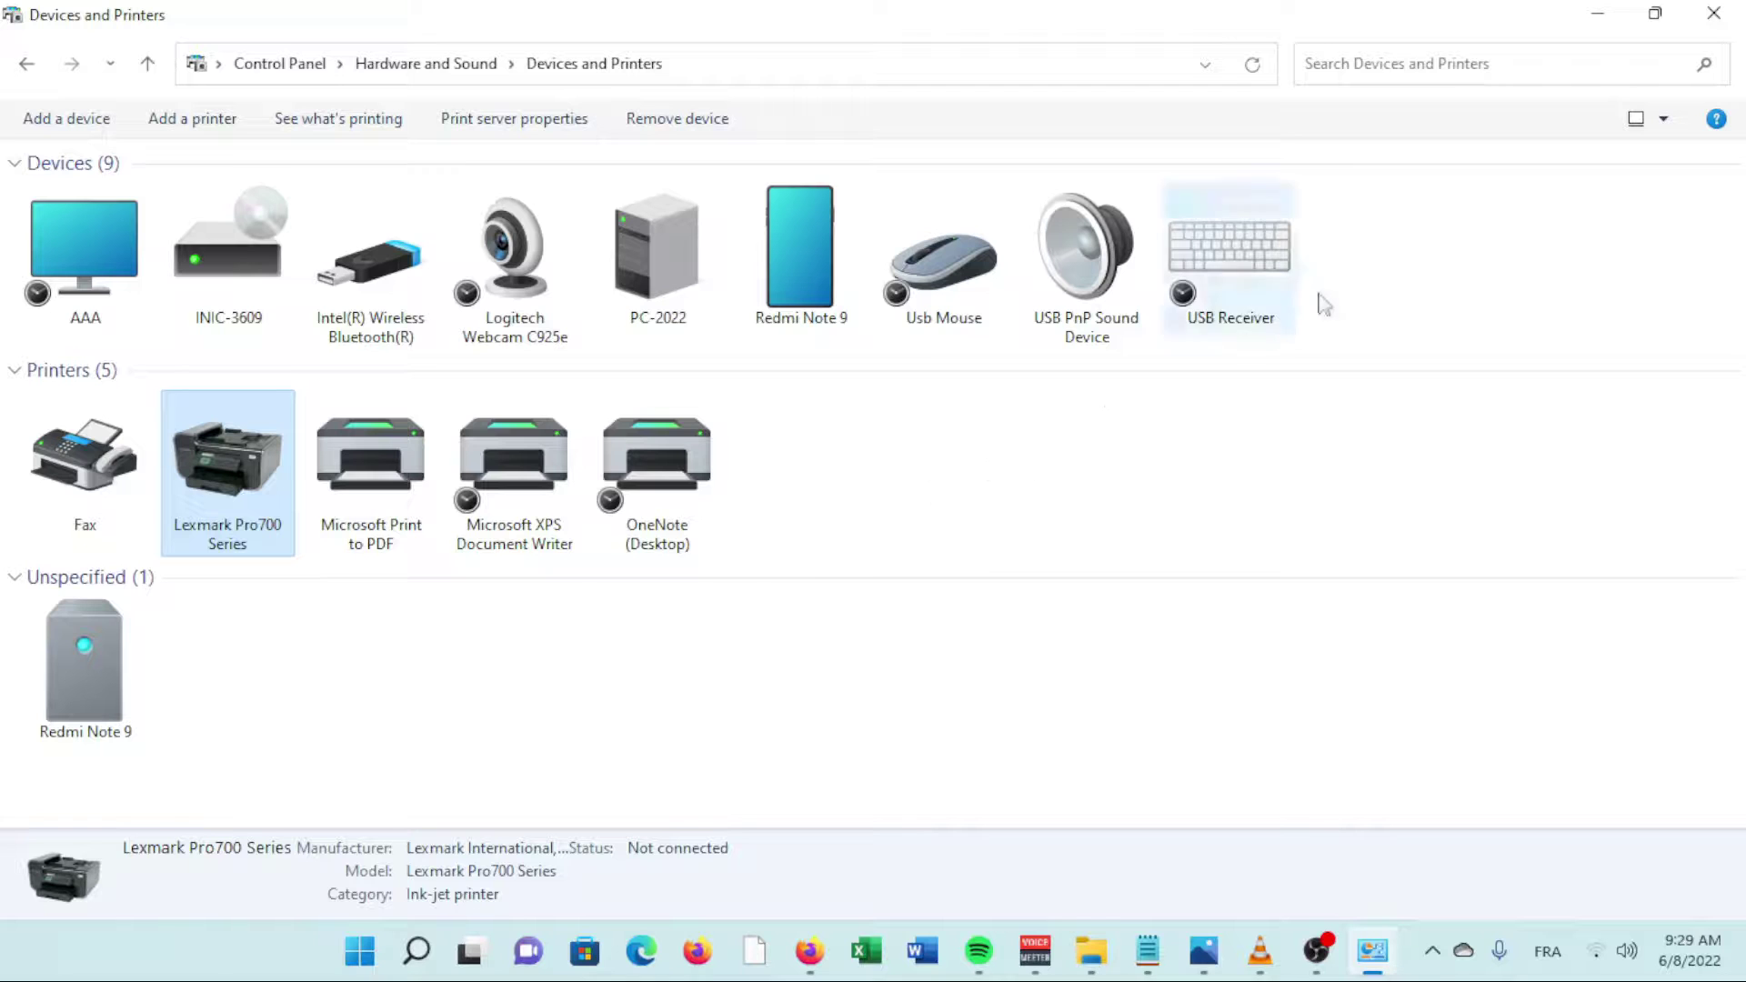
{"action": "left_click", "coordinate": [1596, 14]}
{"action": "left_click", "coordinate": [1585, 9]}
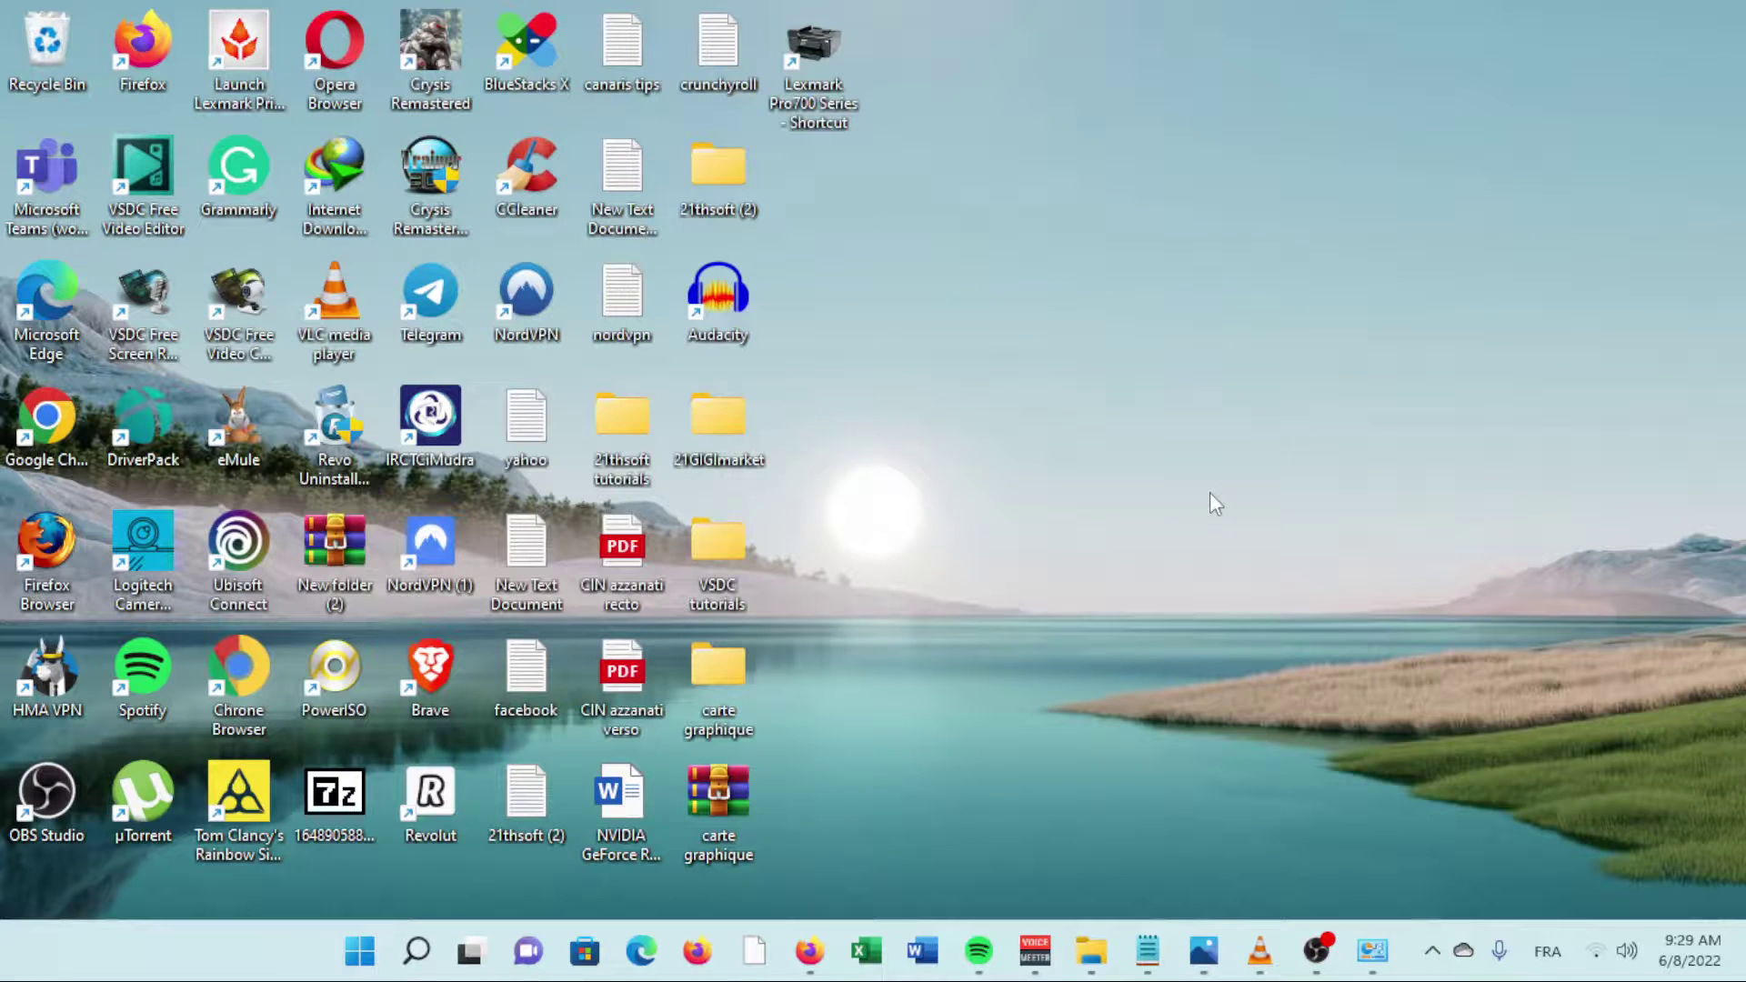
Choose New > Shortcut from the empty desktop's context menu.
{"action": "right_click", "coordinate": [1066, 487]}
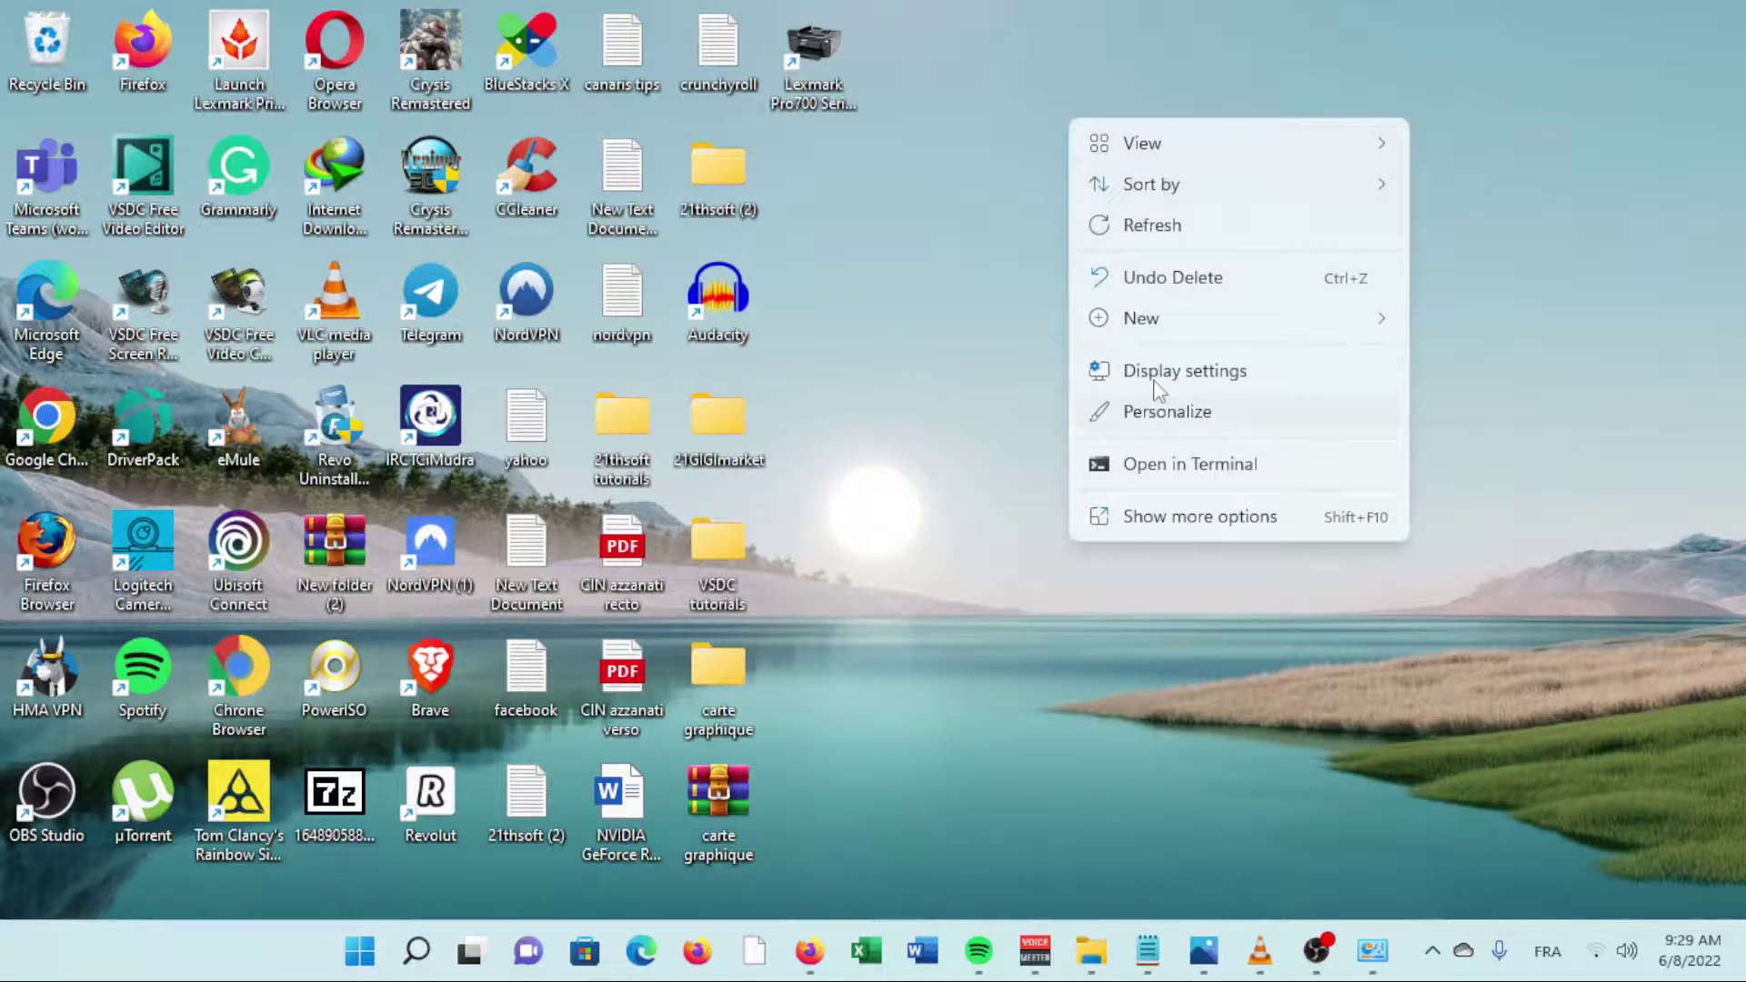
{"action": "mouse_move", "coordinate": [1132, 329]}
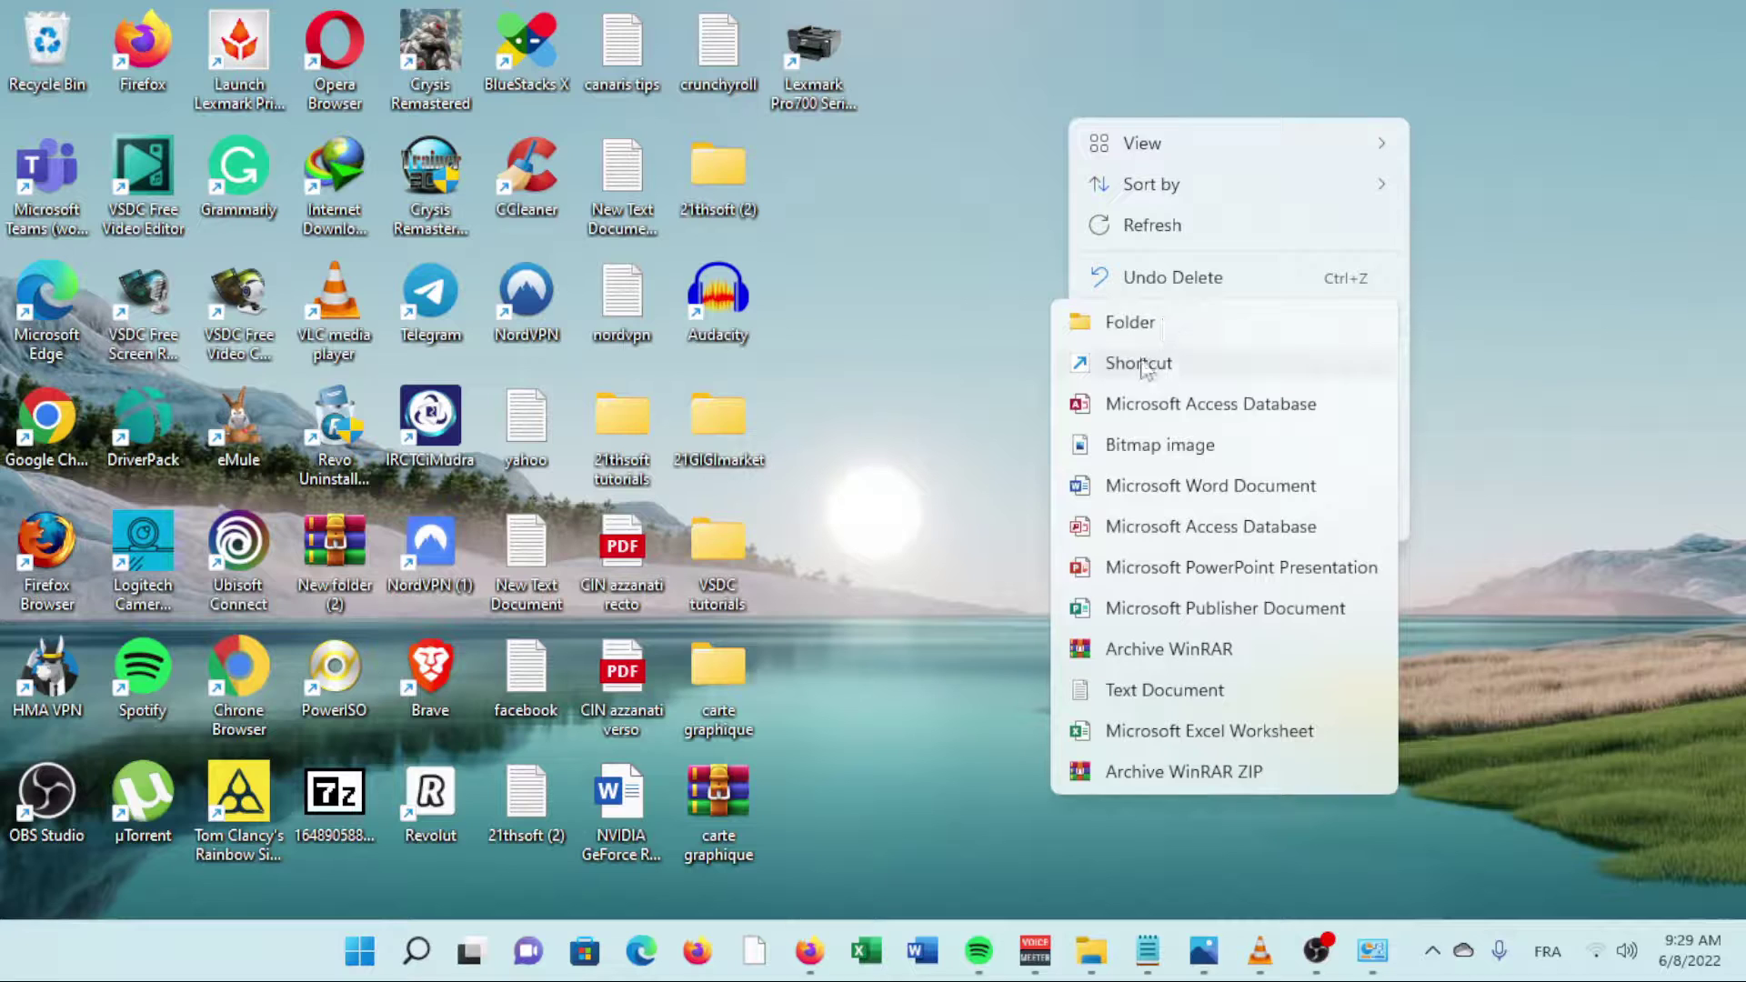
{"action": "left_click", "coordinate": [1142, 363]}
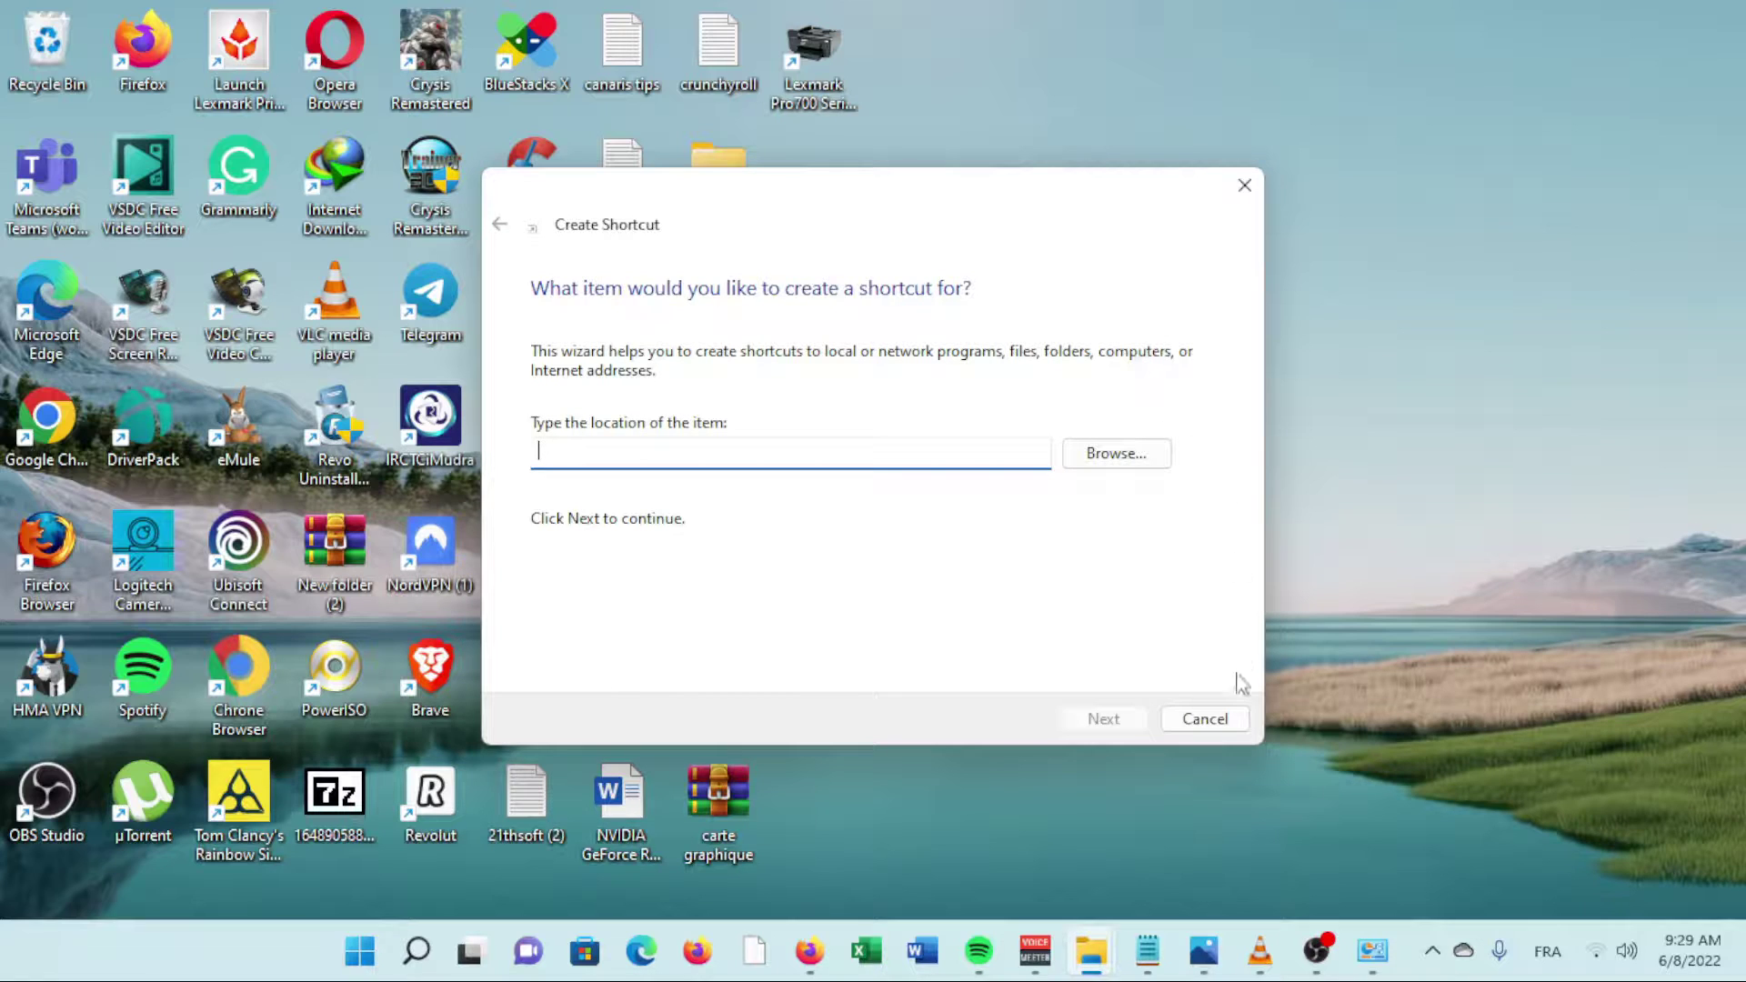
Set the location to the rundll32 printui command with 'Lexmark Pro700 Series' copied from Notepad.
{"action": "right_click", "coordinate": [682, 455]}
{"action": "left_click", "coordinate": [740, 565]}
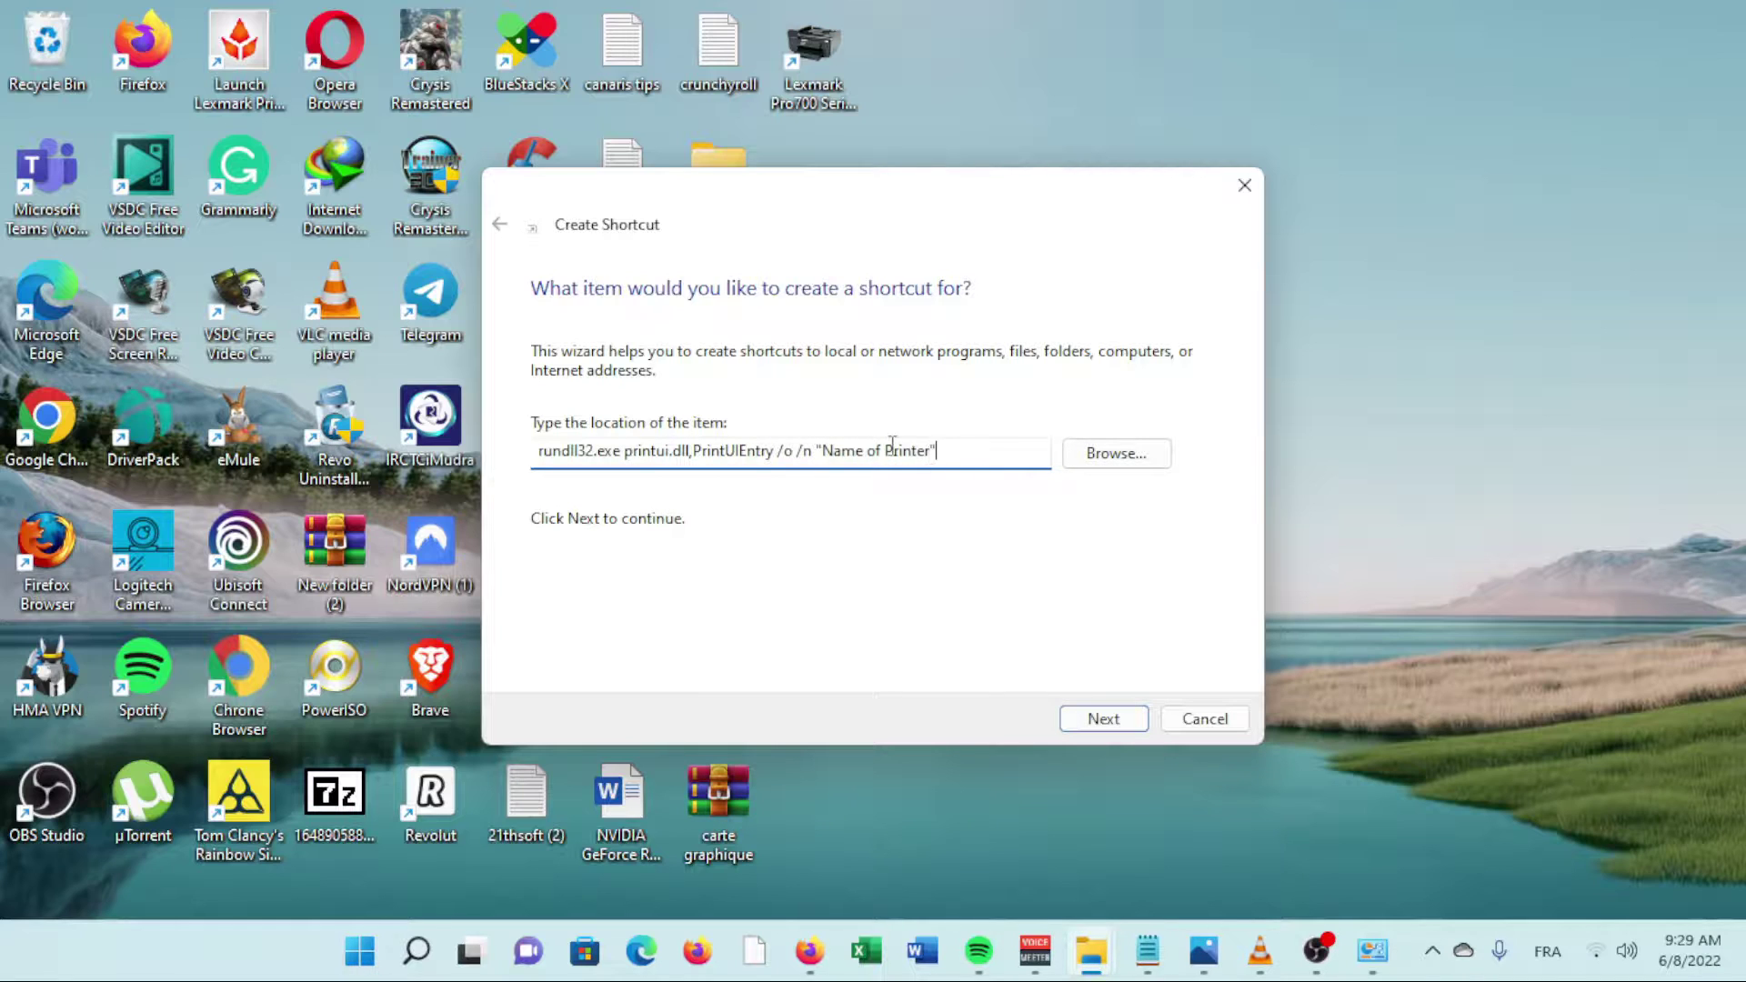
{"action": "double_click", "coordinate": [914, 450]}
{"action": "type", "text": "Pri"}
{"action": "key", "text": "BackSpace"}
{"action": "key", "text": "BackSpace"}
{"action": "key", "text": "BackSpace"}
{"action": "left_click", "coordinate": [1147, 951]}
{"action": "left_click_drag", "start_coordinate": [675, 749], "coordinate": [888, 749]}
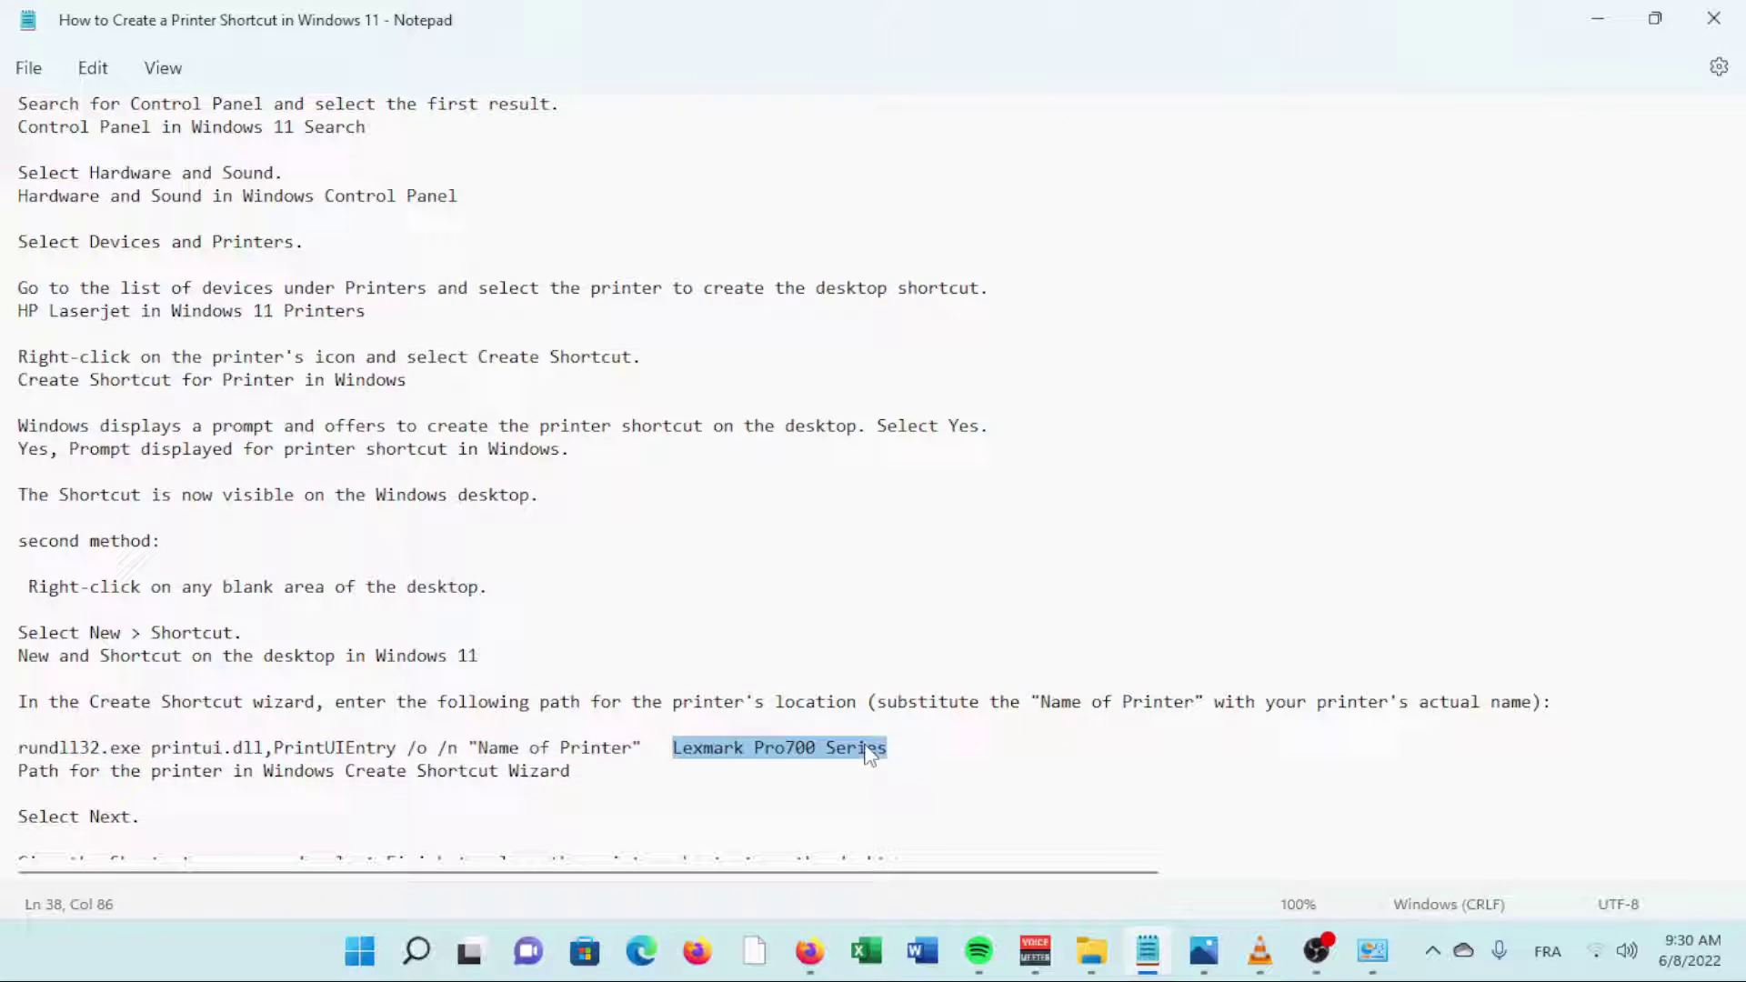
{"action": "key", "text": "ctrl+c"}
{"action": "key", "text": "alt+Tab"}
{"action": "key", "text": "ctrl+v"}
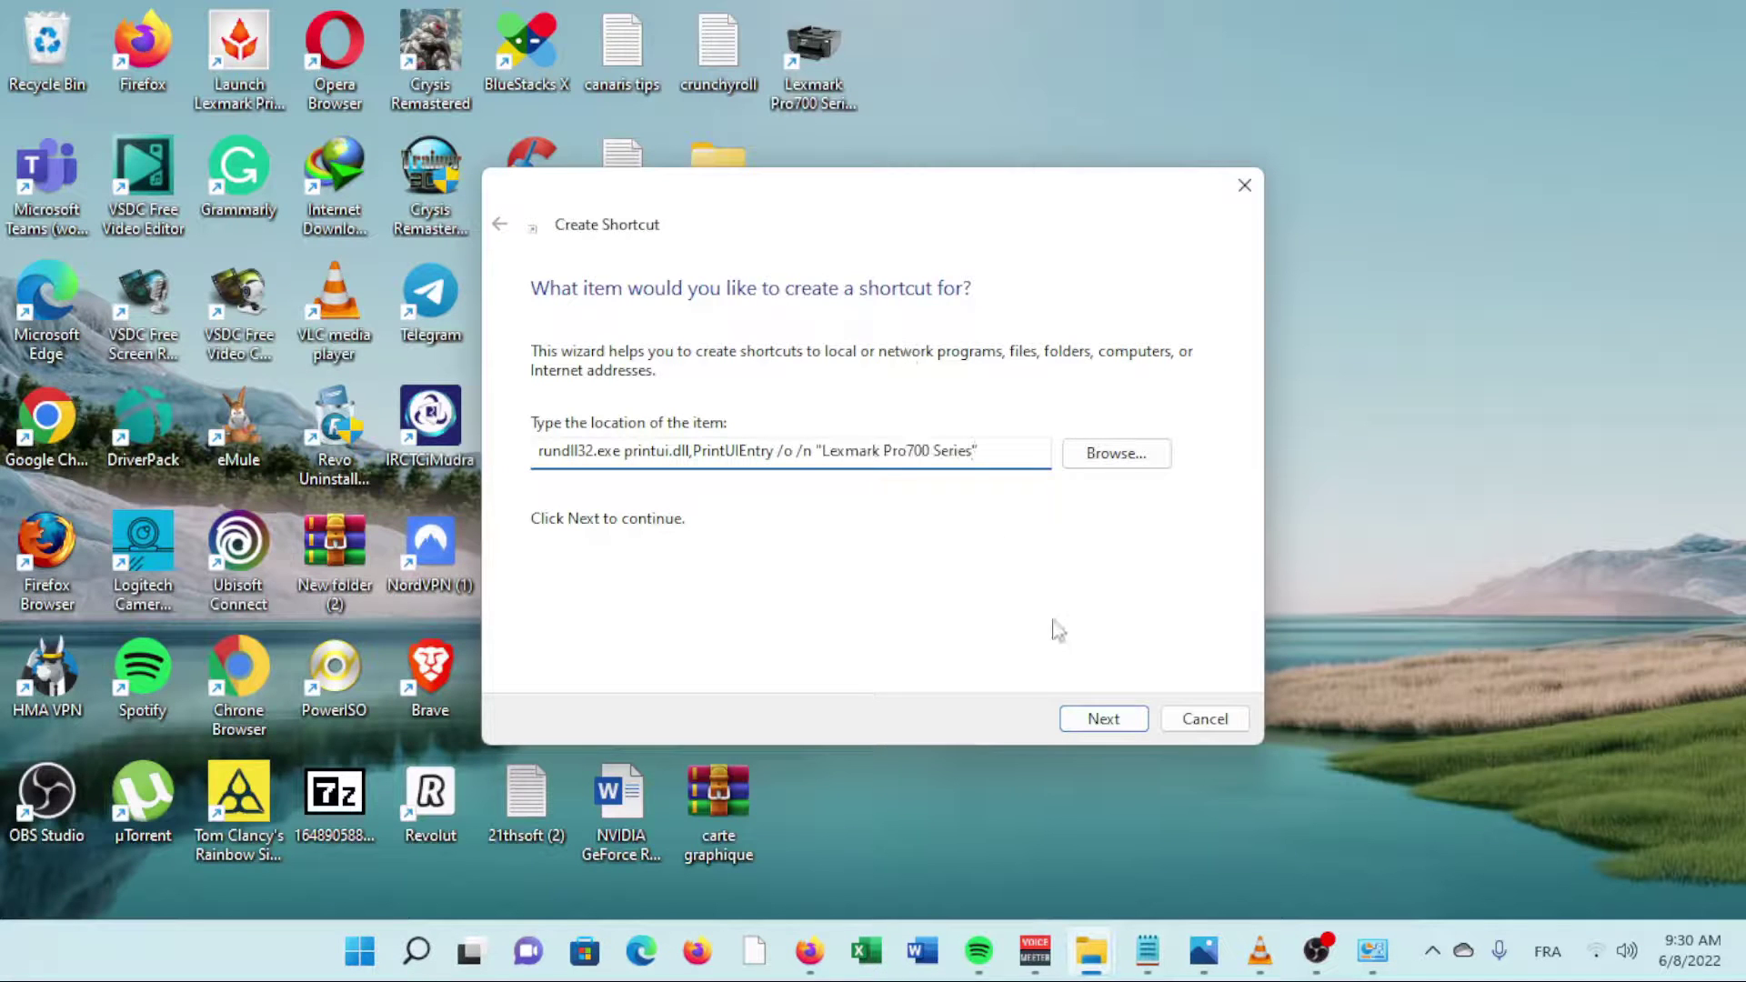
Finish the shortcut named 'printer', then test-open its print queue and close it.
{"action": "left_click", "coordinate": [1102, 717]}
{"action": "type", "text": "printer"}
{"action": "left_click", "coordinate": [1102, 718]}
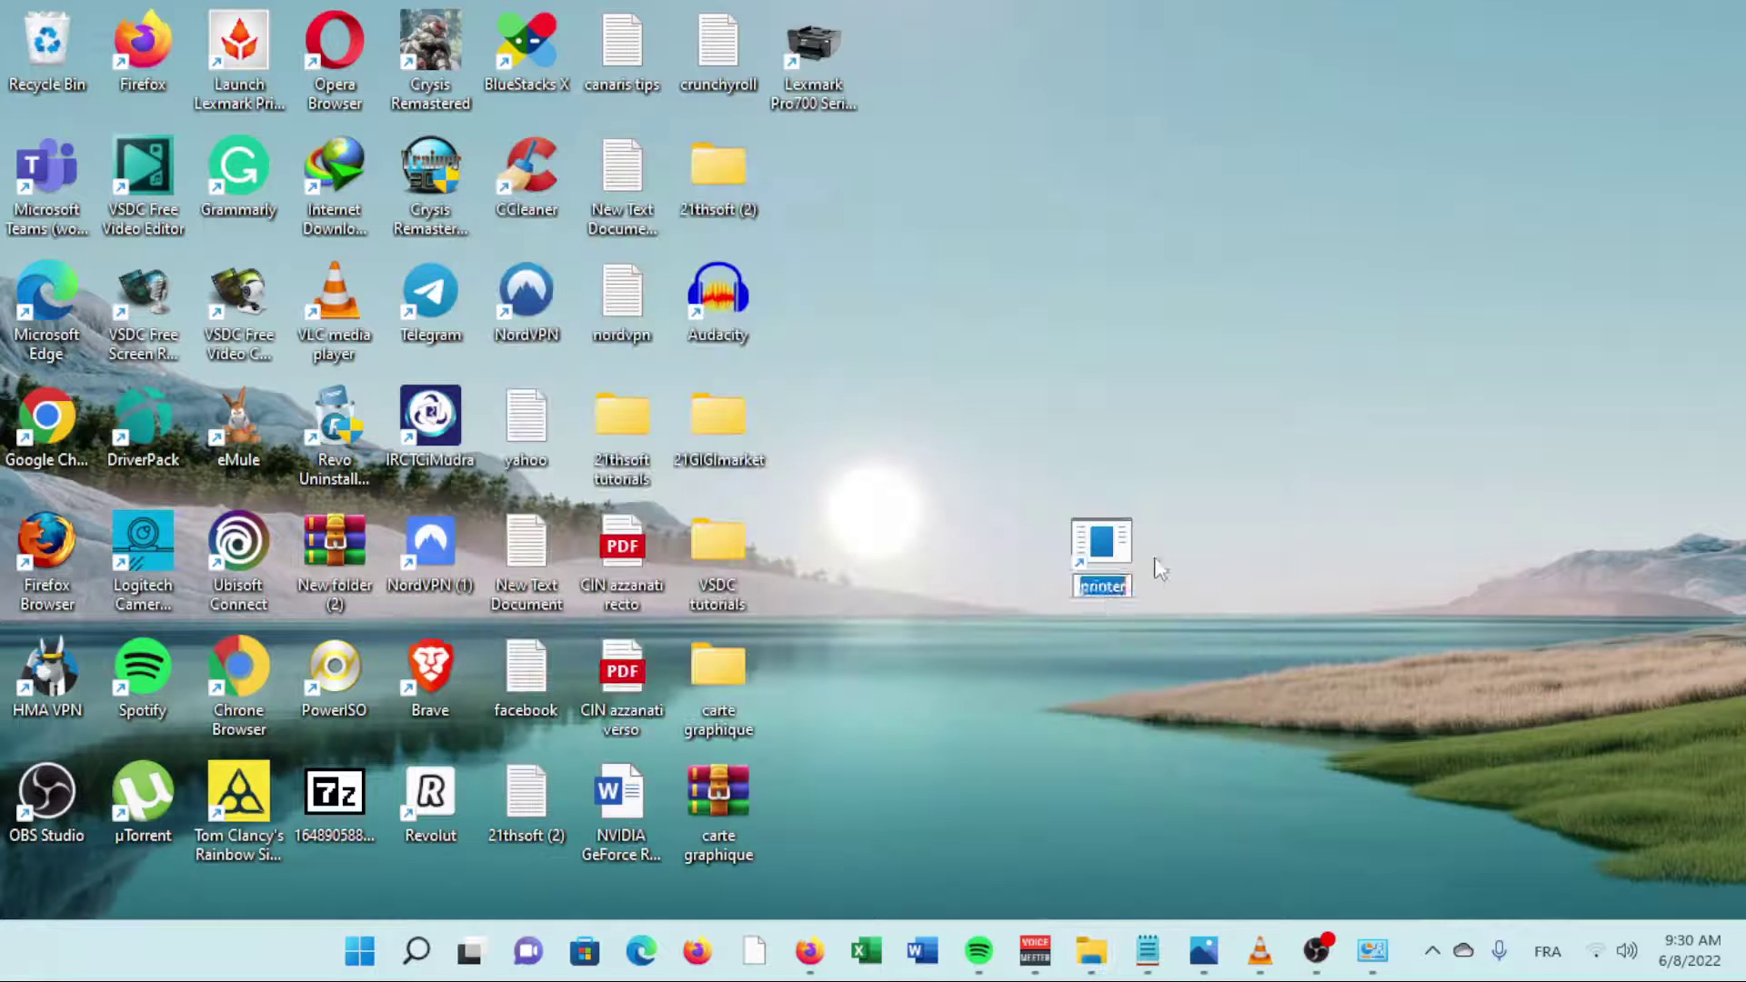
{"action": "double_click", "coordinate": [1101, 552]}
{"action": "left_click", "coordinate": [851, 145]}
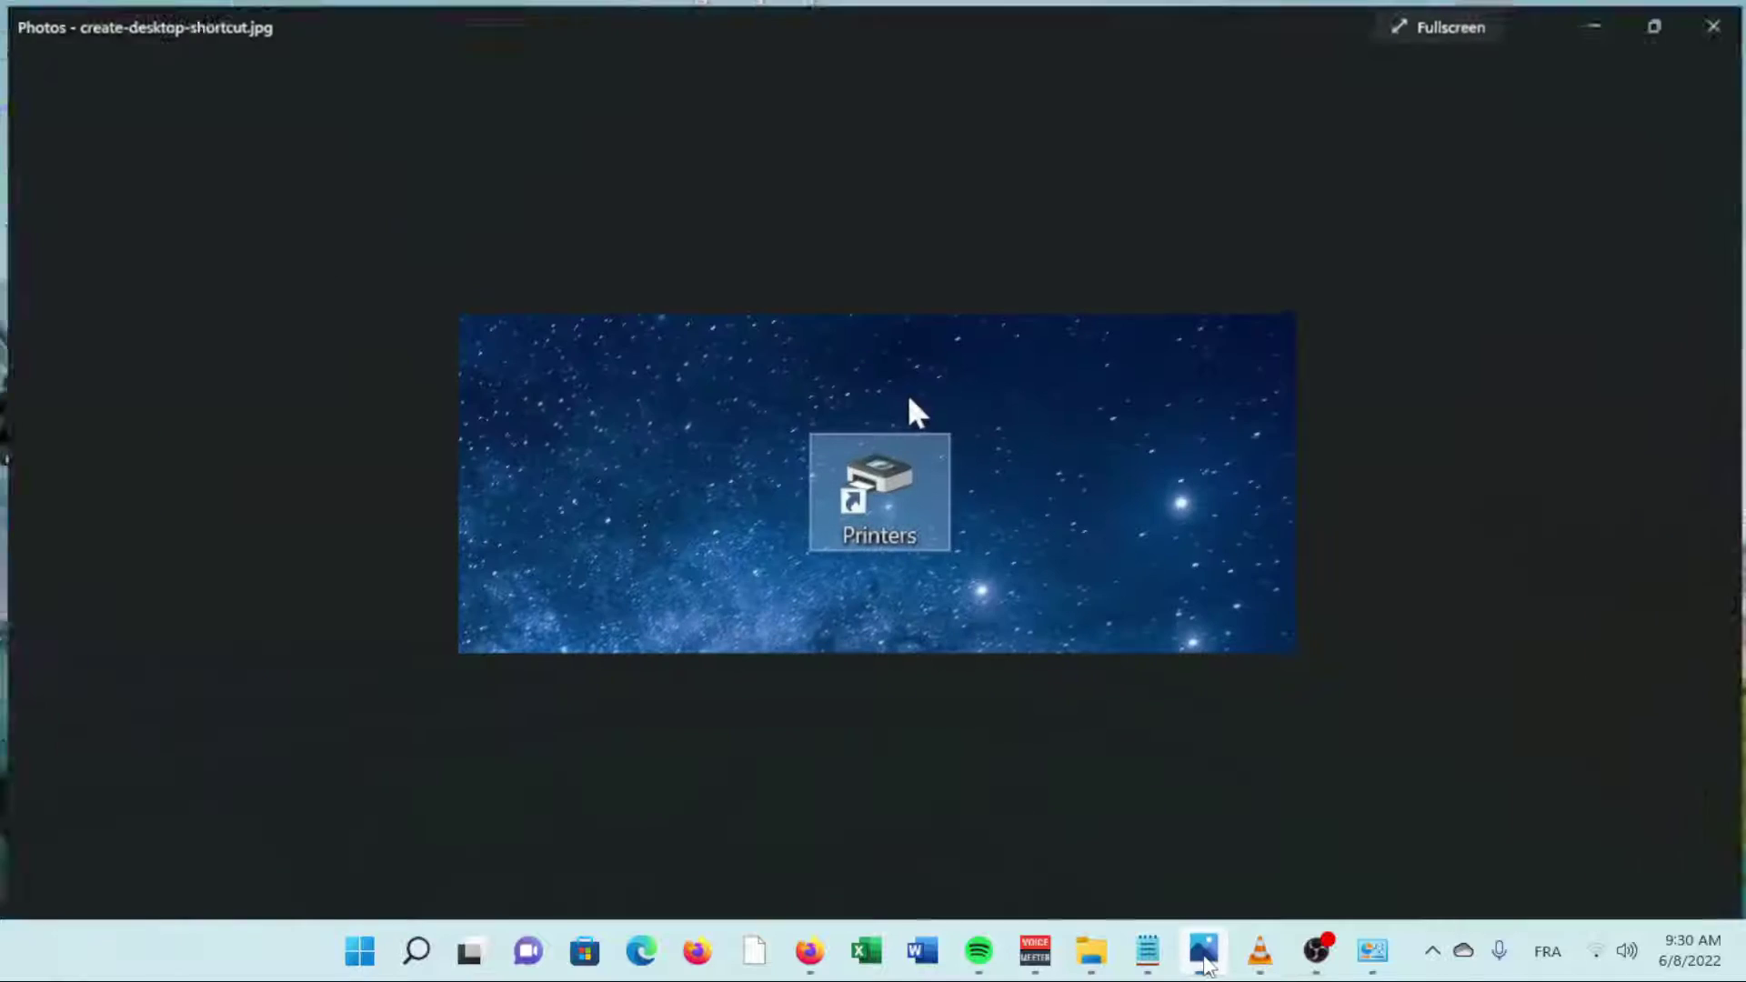
Restore Photos from the taskbar to show the Printers desktop shortcut picture.
{"action": "left_click", "coordinate": [1204, 951]}
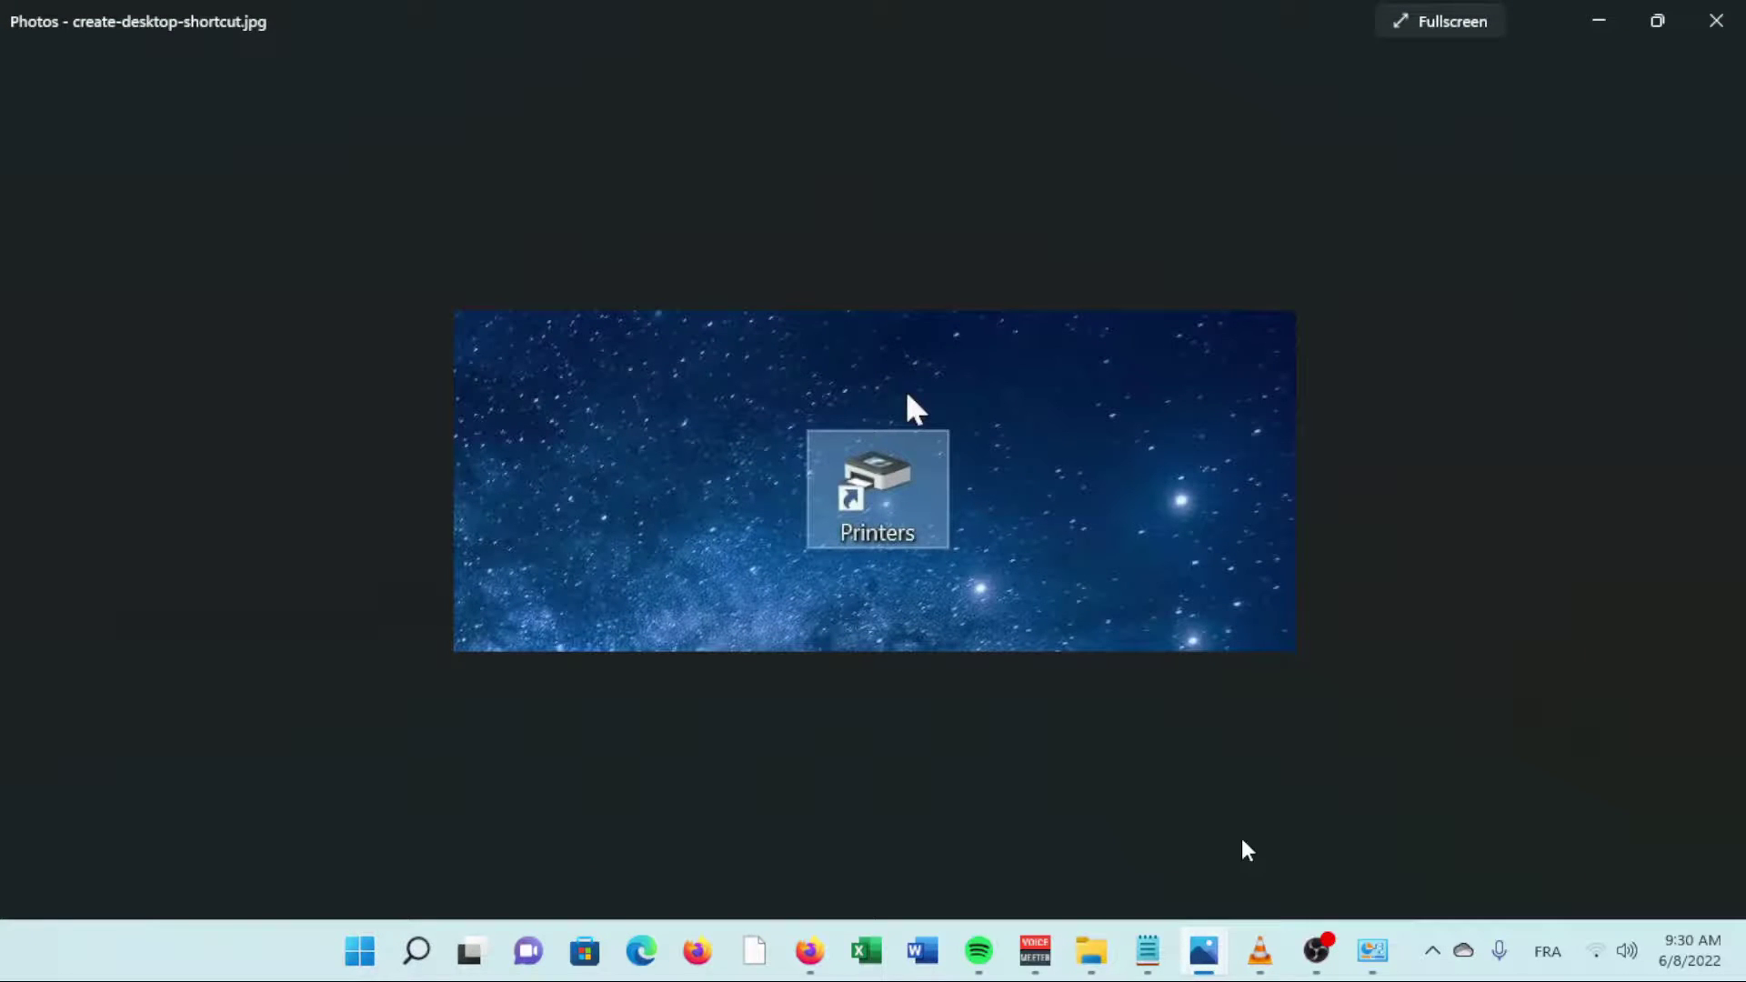